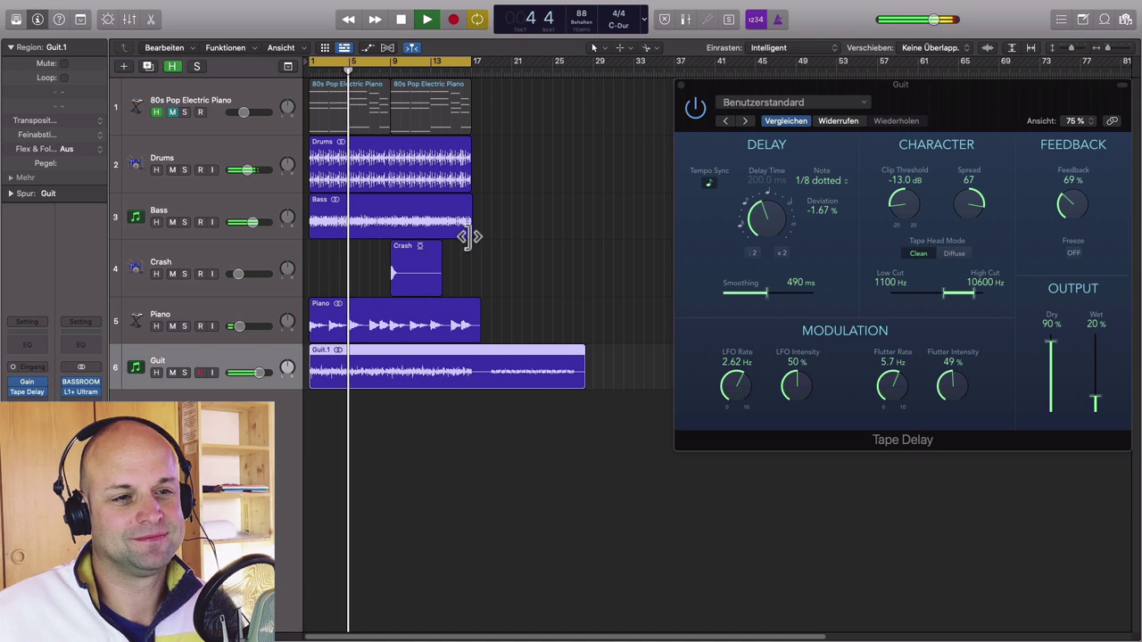
Stop playback, move the Tape Delay window closer to the arrangement and solo the Guit track
key("space")
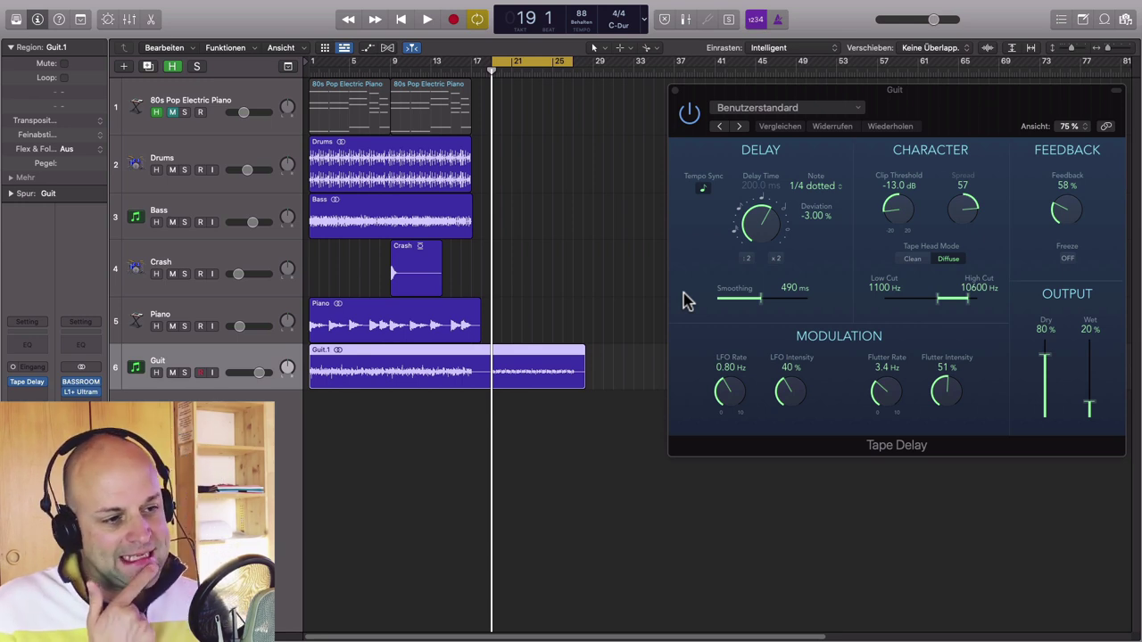
left_click_drag(1017, 116, 954, 115)
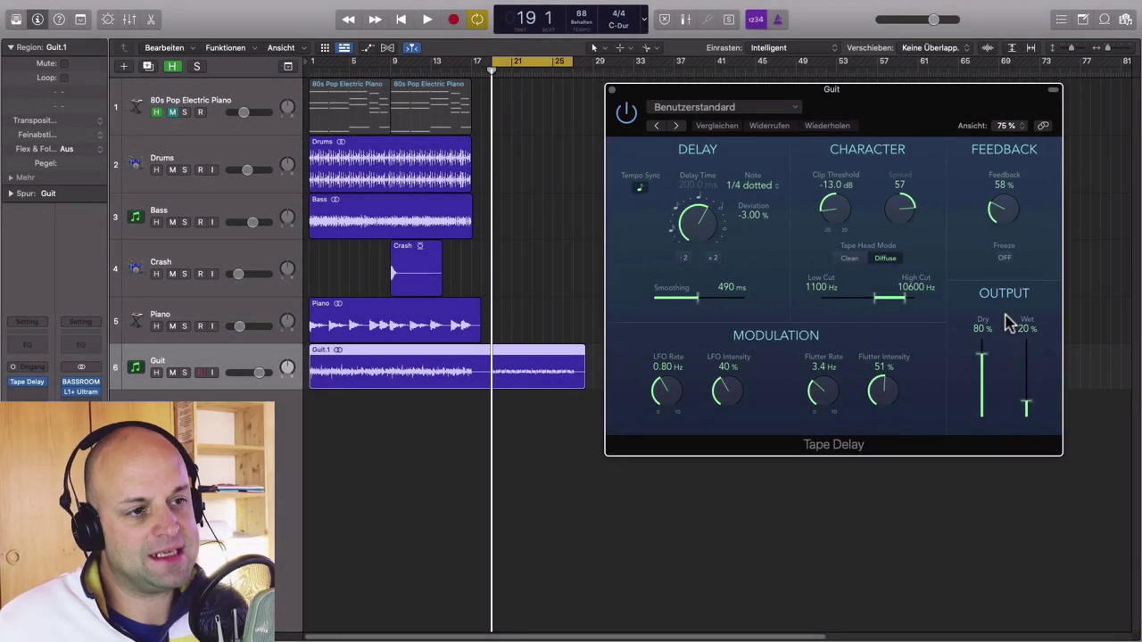
left_click(183, 373)
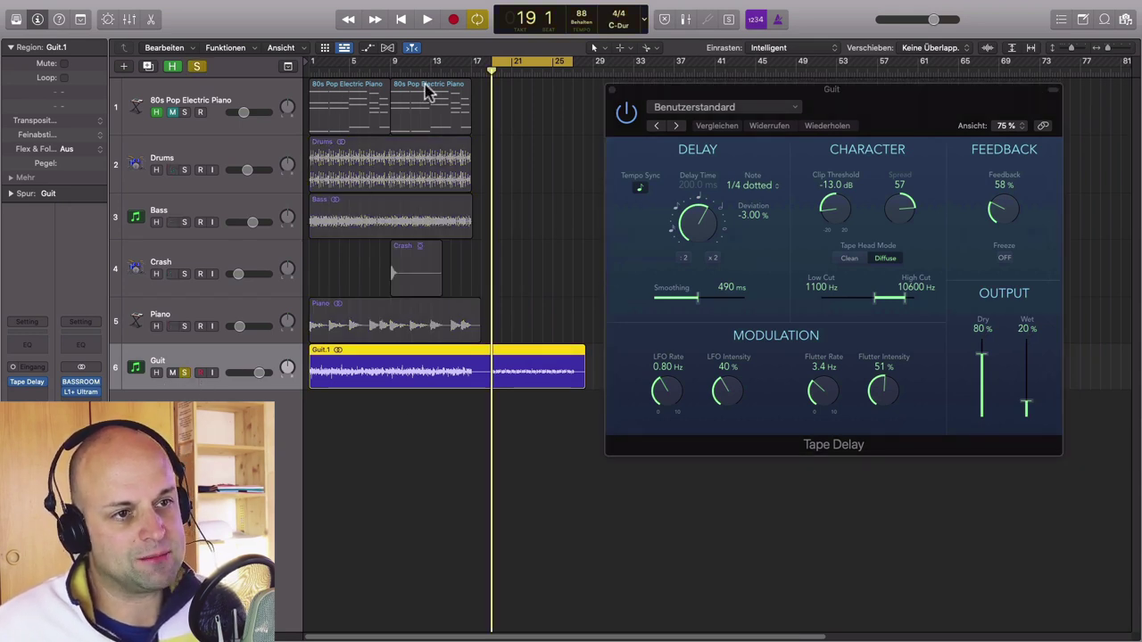
Recall the default setting in the Guit track's Tape Delay, keeping the cycle range on
left_click(516, 62)
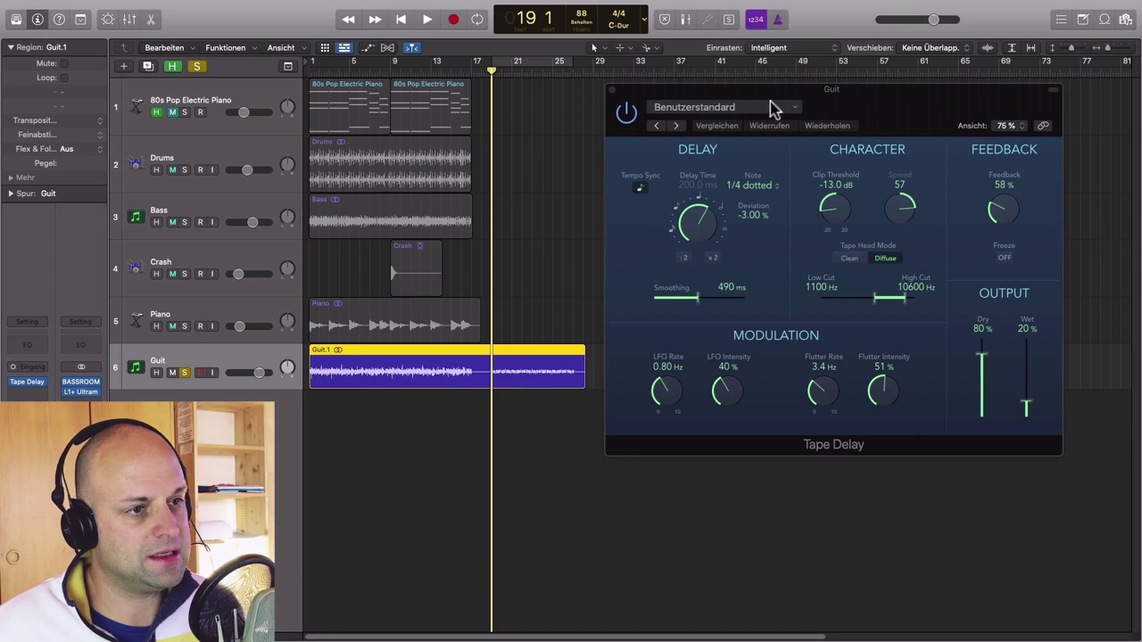
left_click(791, 109)
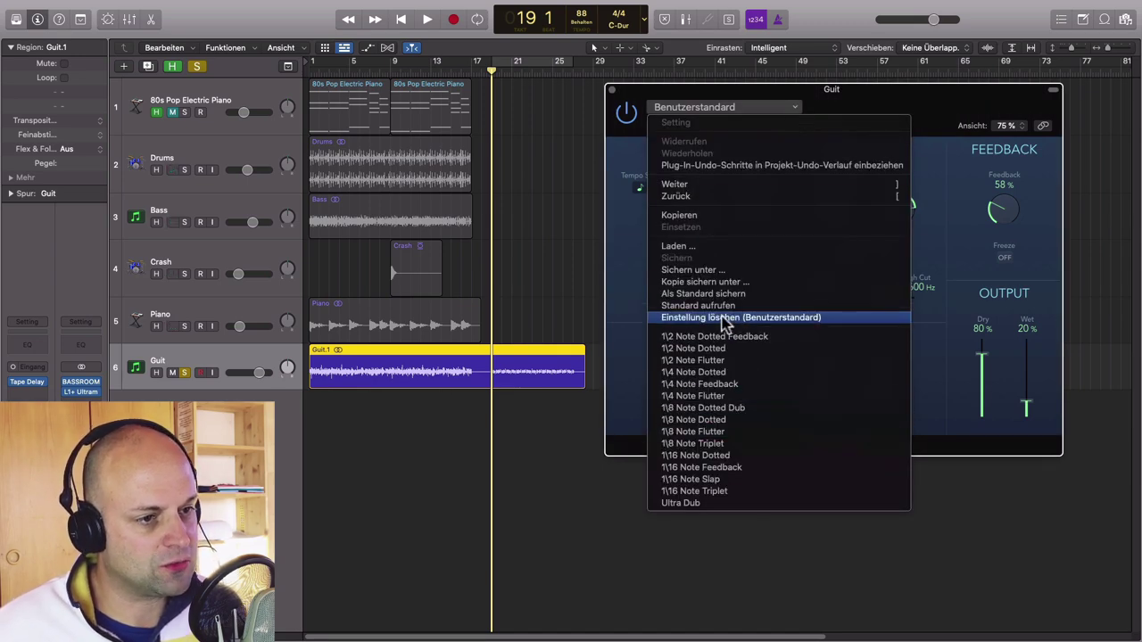
left_click(700, 306)
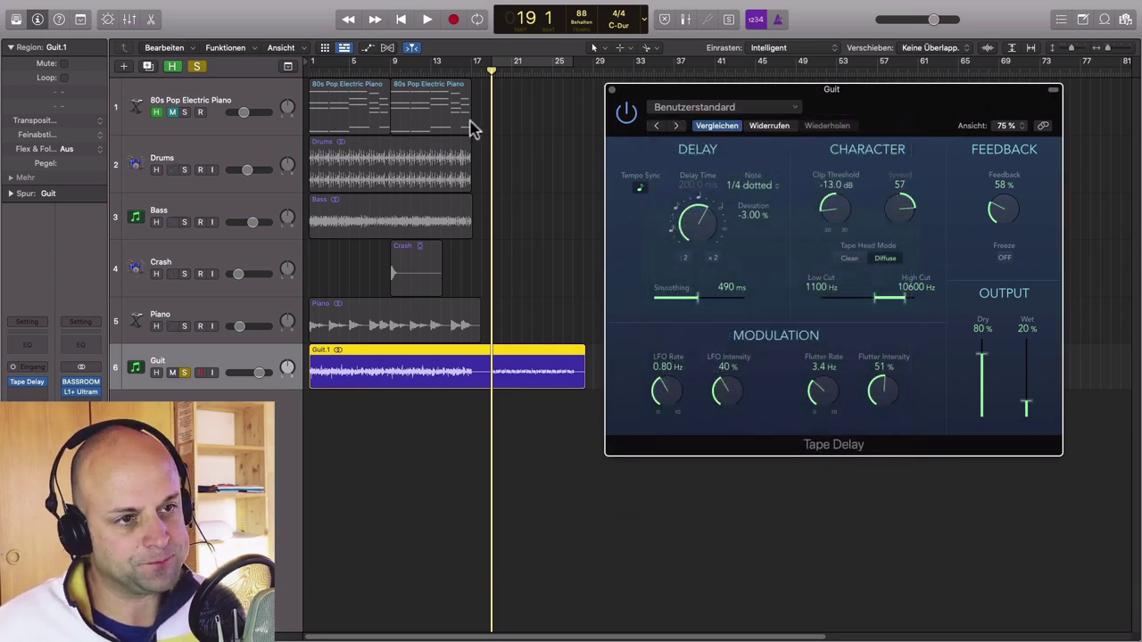
left_click(517, 64)
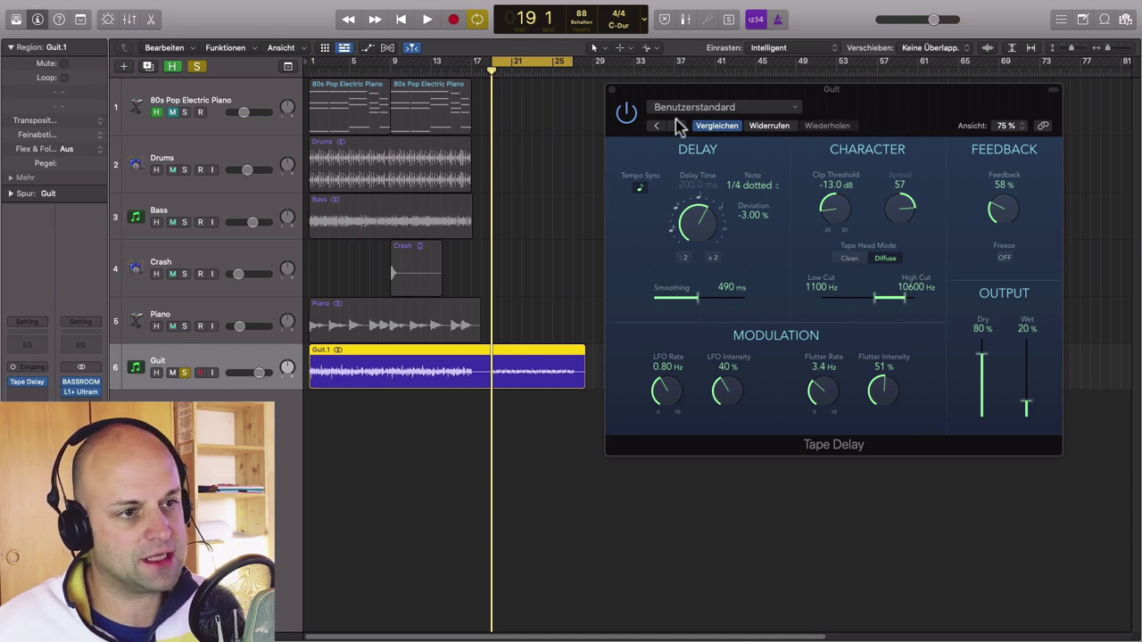
Play the soloed guitar with the Tape Delay bypassed and switched back on to compare the sound
left_click(630, 120)
key("space")
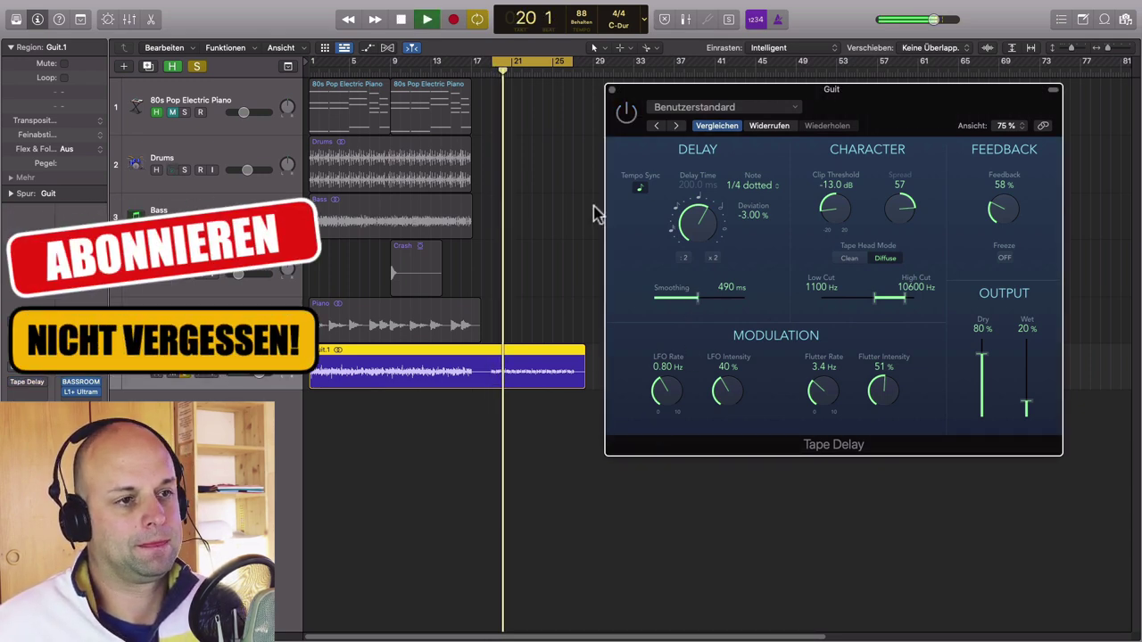
left_click(626, 116)
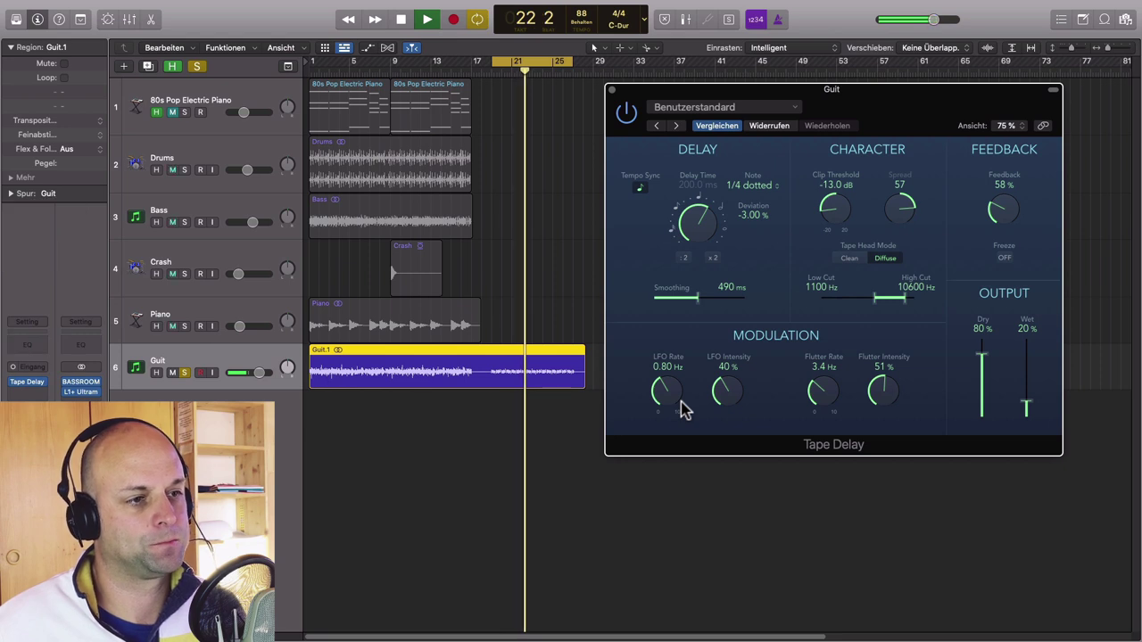
key("space")
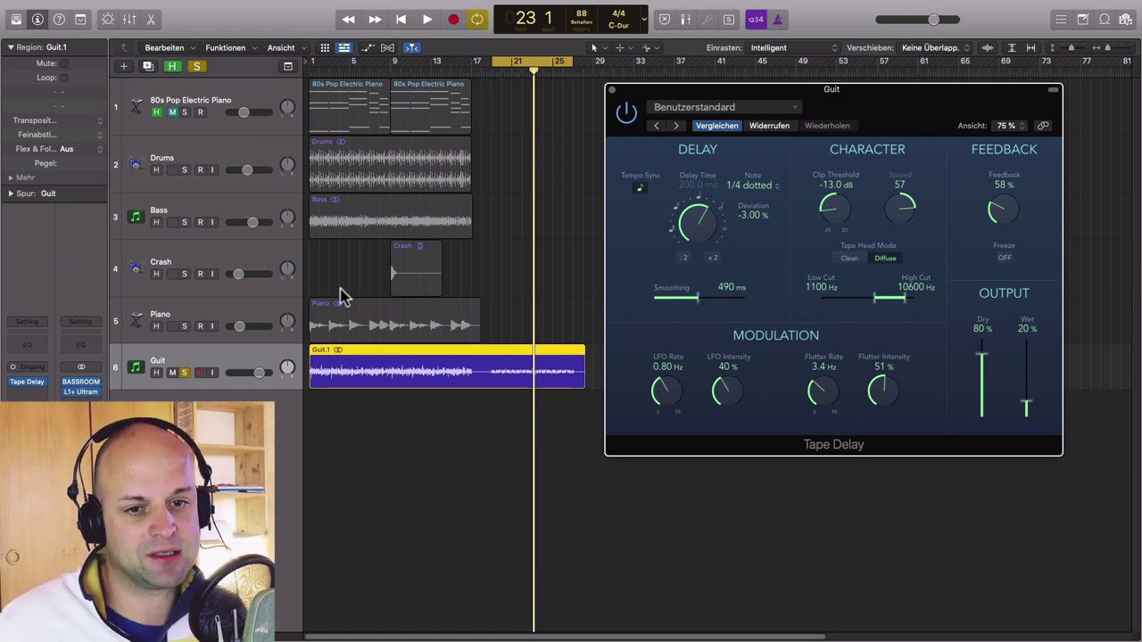
Replace the mono Tape Delay on the Guit track with a Mono->Stereo Gain followed by a stereo Tape Delay
left_click(41, 381)
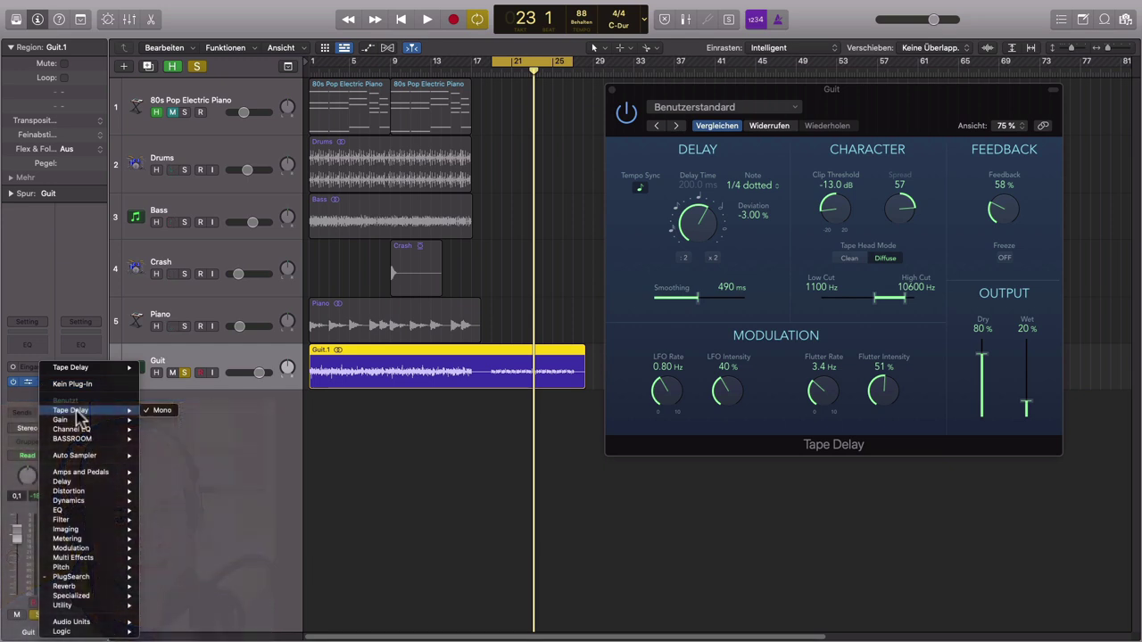
left_click(80, 386)
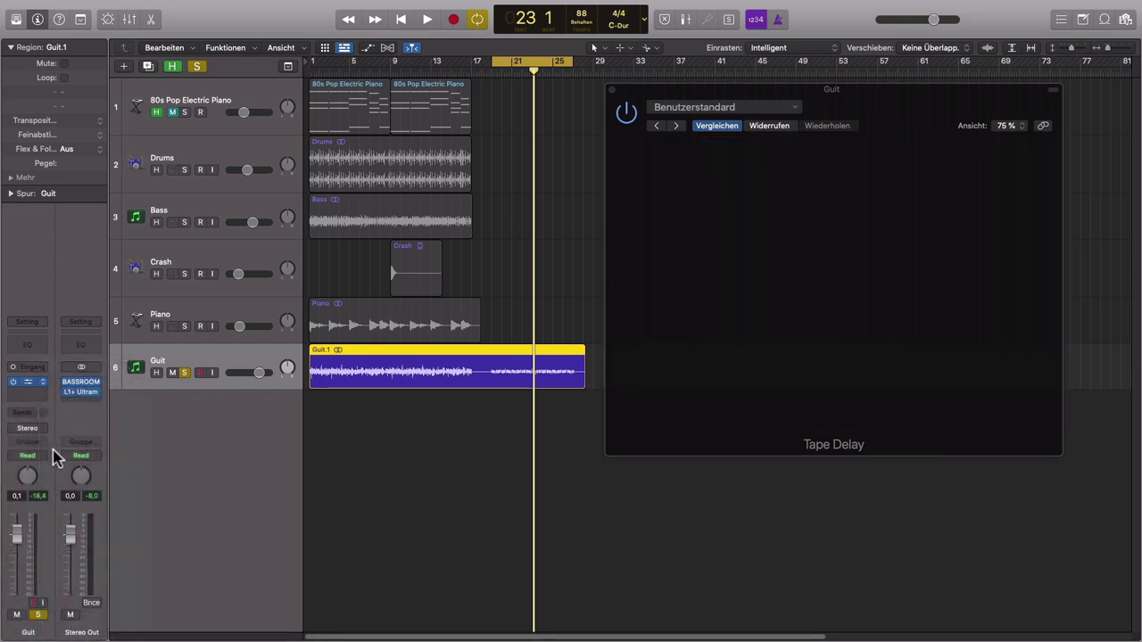
left_click(44, 387)
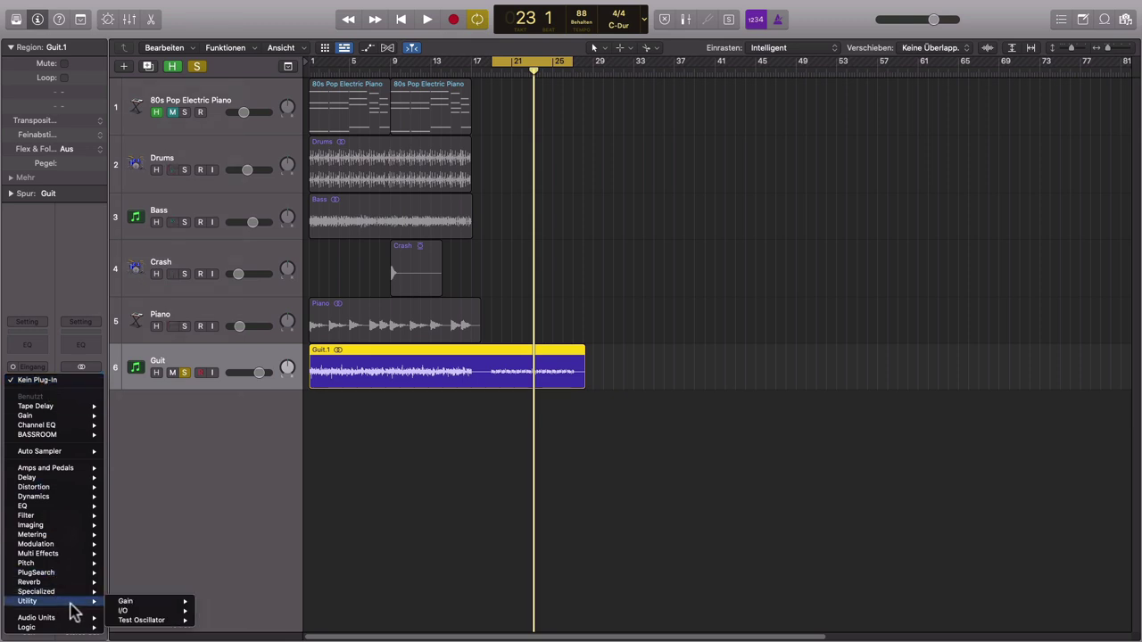
mouse_move(179, 603)
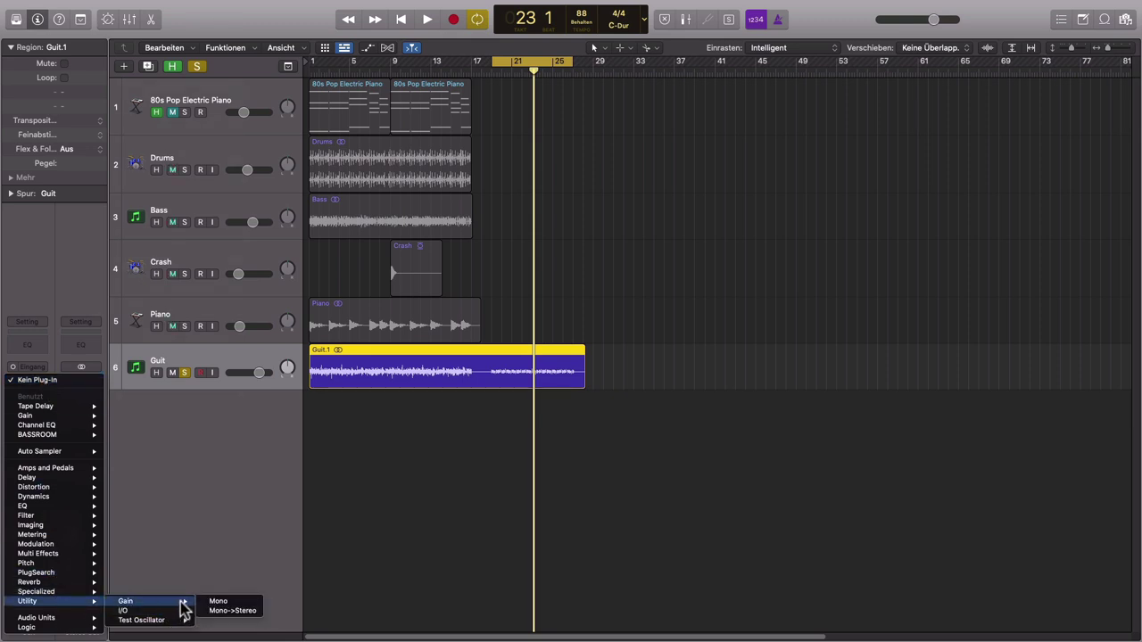
left_click(239, 611)
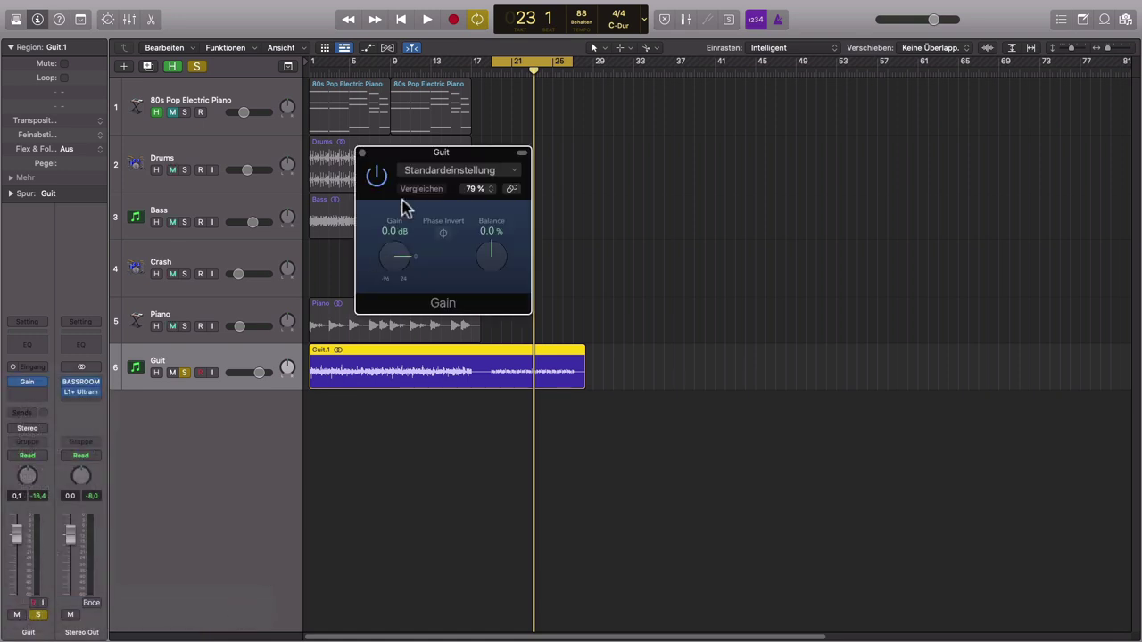
left_click(43, 395)
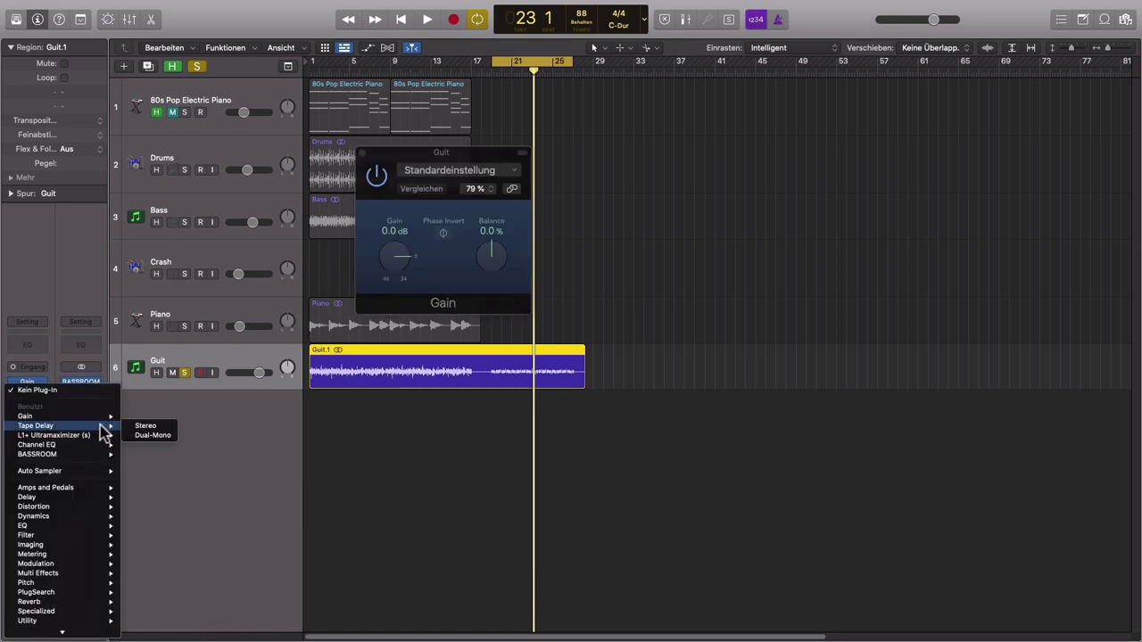
left_click(148, 436)
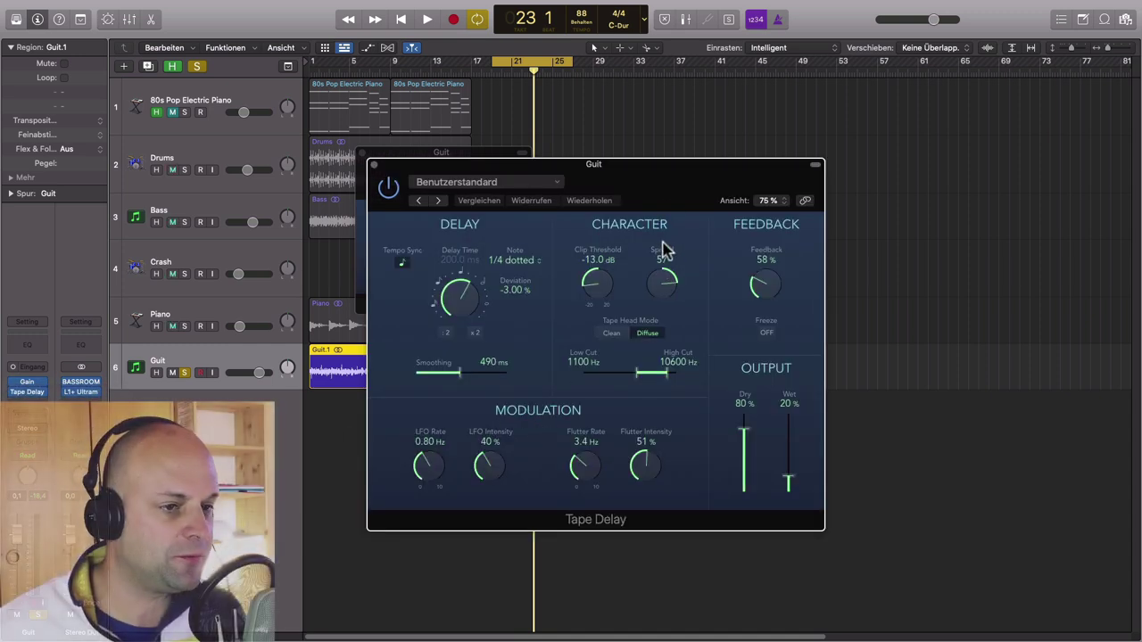
Reset Spread to 0, Low Cut to 20 Hz, High Cut to 20000 Hz, Smoothing to 90 ms and all LFO and Flutter values to 0
left_click(667, 289, "alt")
left_click_drag(635, 375, 503, 383)
left_click(668, 375, "alt")
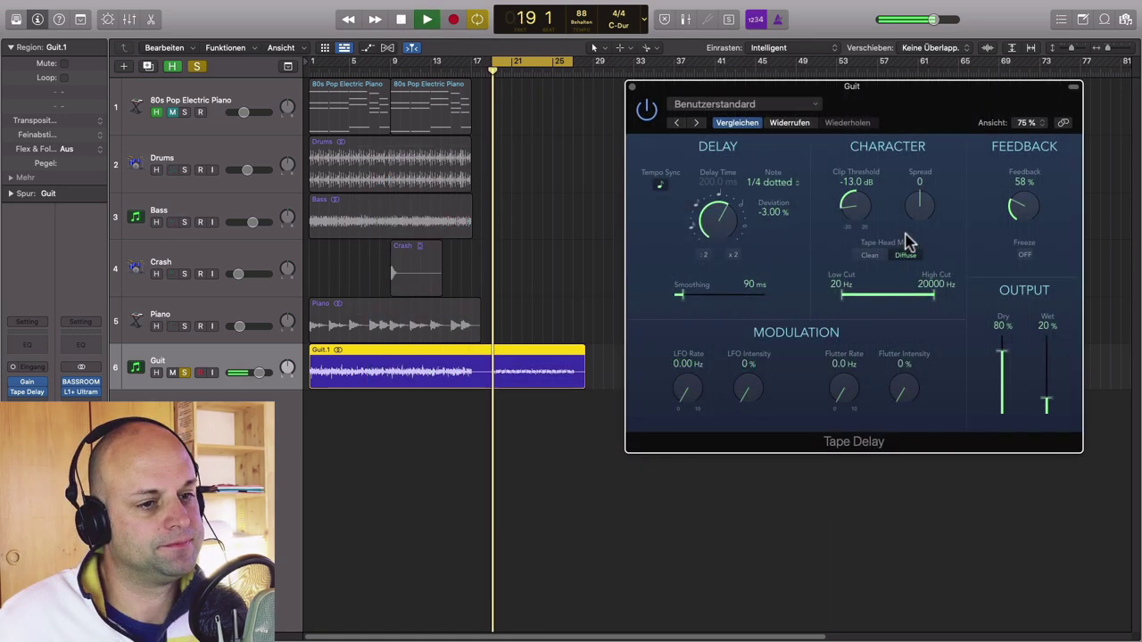
Set the Tape Delay's Spread to 60 while the guitar plays, and stop playback
left_click_drag(922, 216, 910, 163)
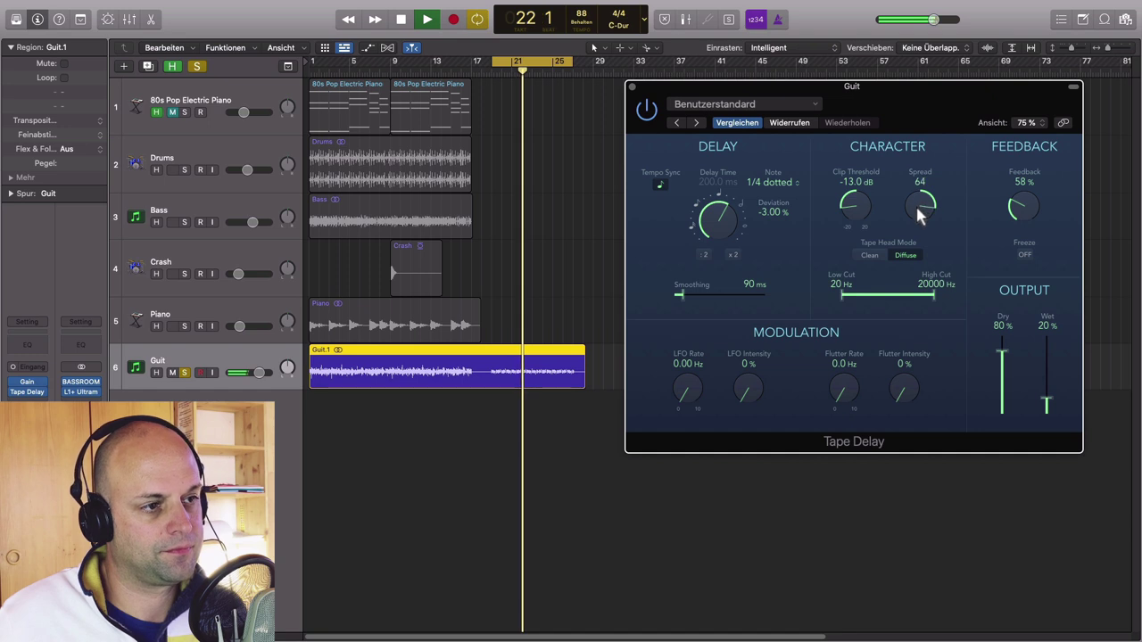
left_click_drag(922, 208, 924, 239)
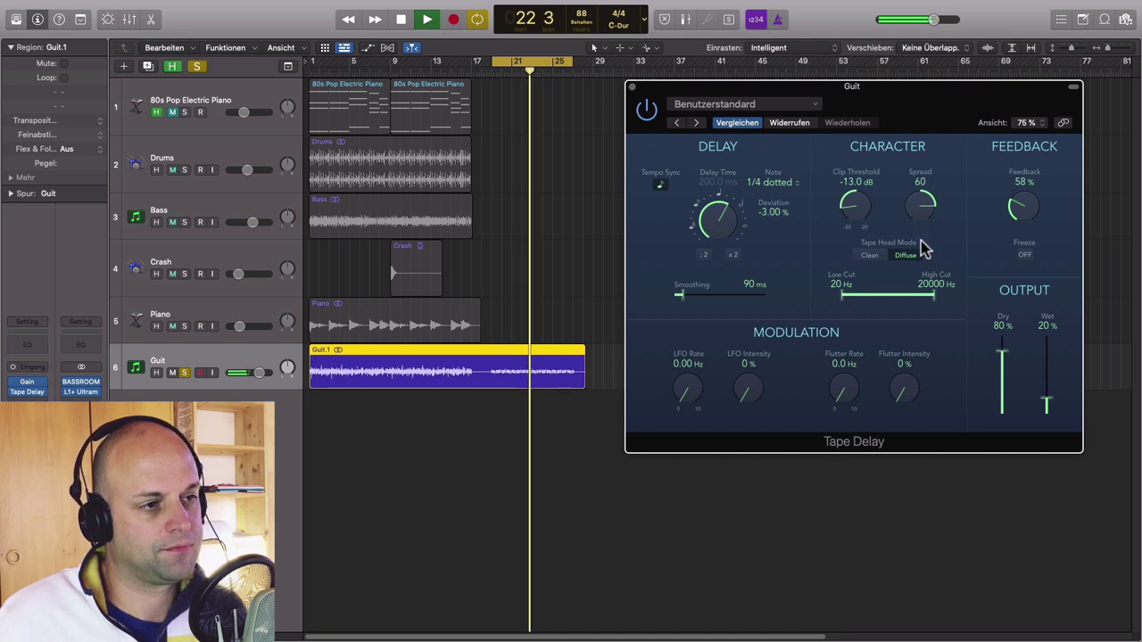
key("space")
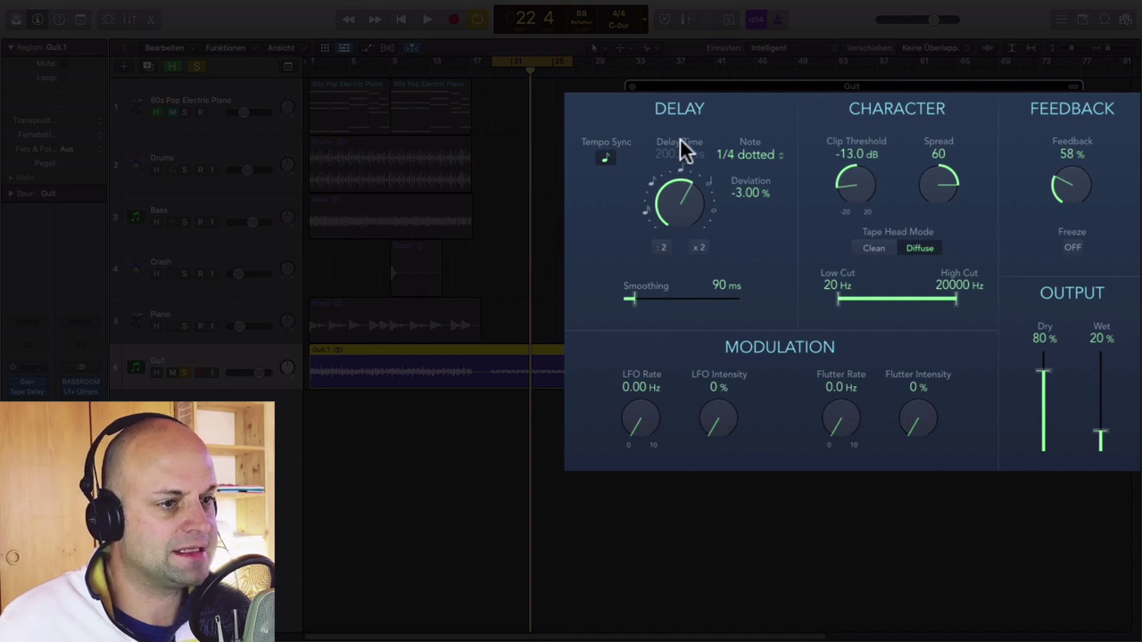
Set the delay note to 1/8 dotted, audition it halved to 1/16 dotted, and double it back
mouse_move(675, 204)
left_mouse_down()
mouse_move(682, 217)
mouse_move(675, 209)
left_mouse_up()
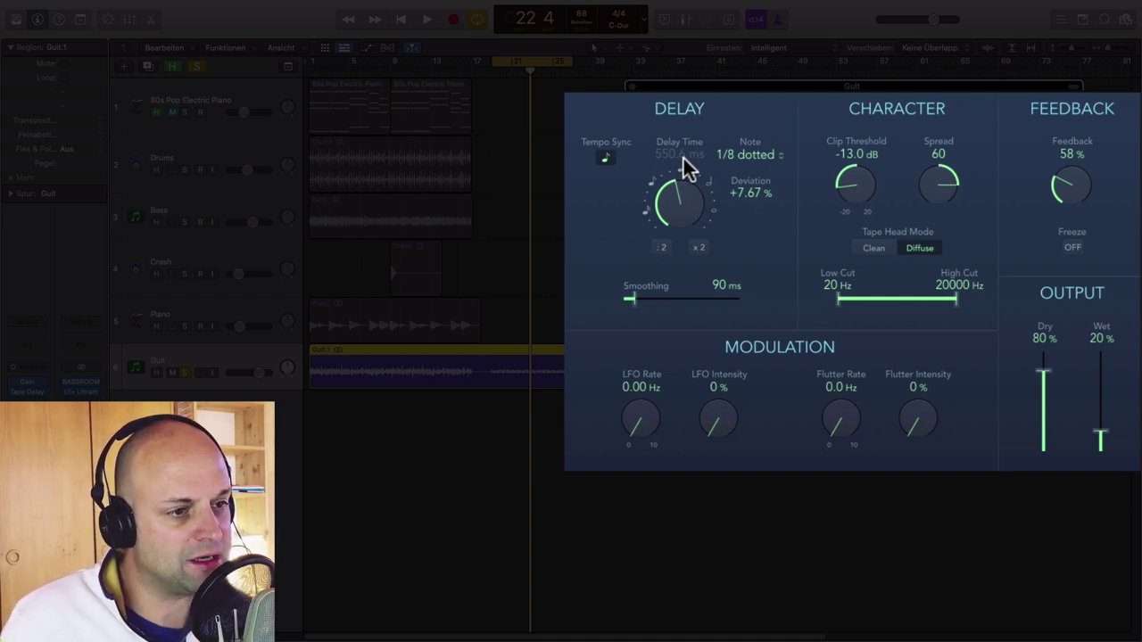
left_click(660, 248)
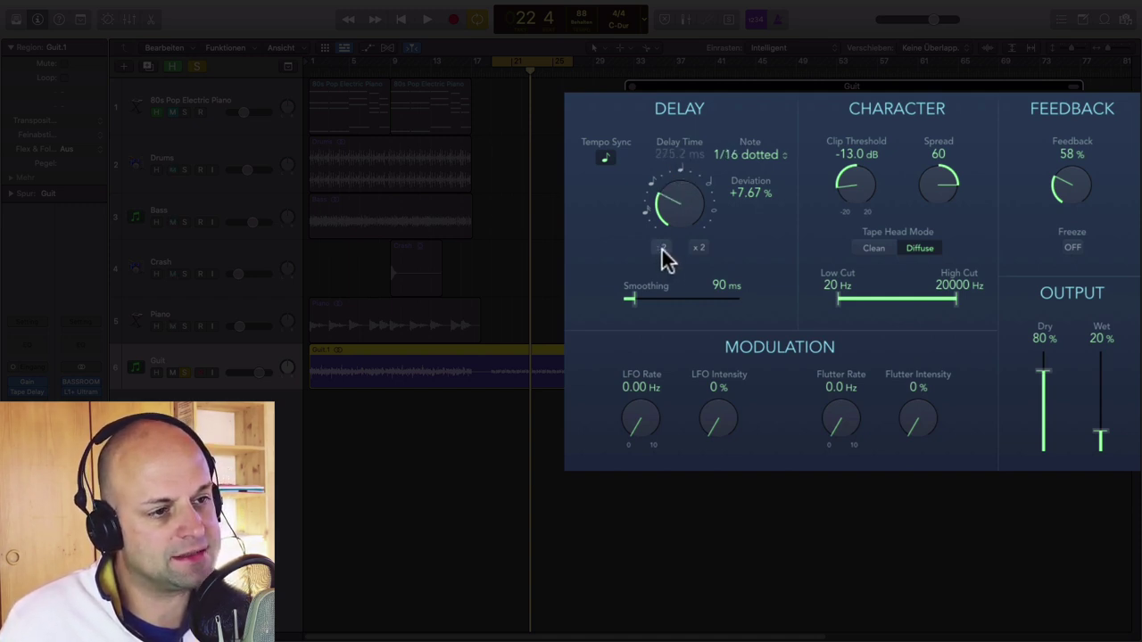
key("space")
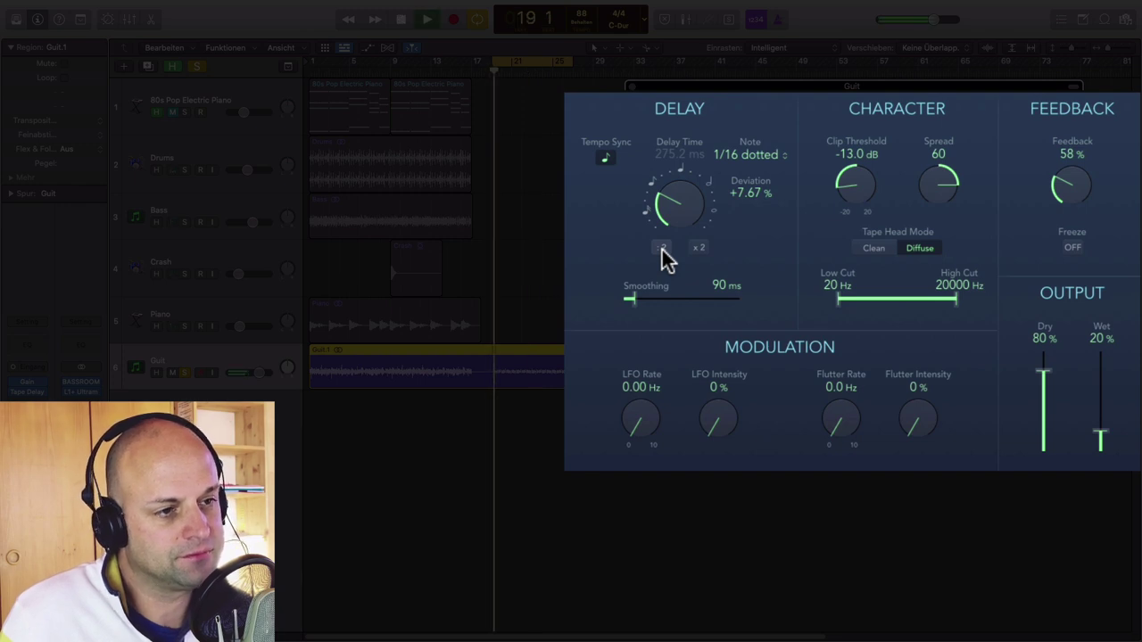
left_click(699, 247)
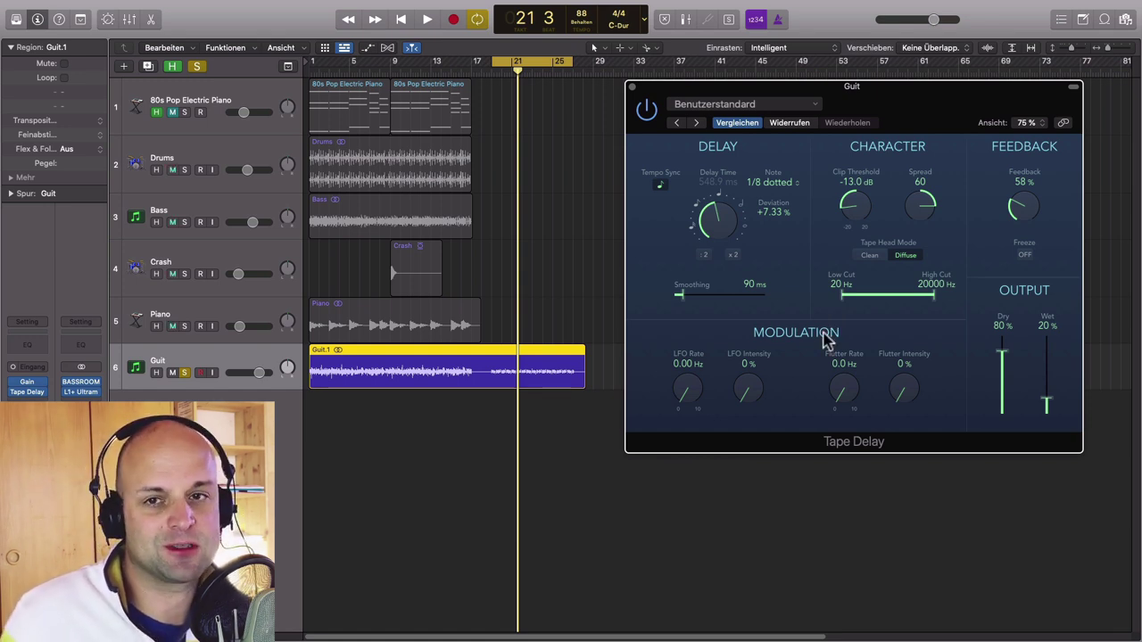
Reset the Clip Threshold to 0.0 dB and, during playback, set the LFO Rate to 3.52 Hz and LFO Intensity to 57 %
left_click(862, 214, "alt")
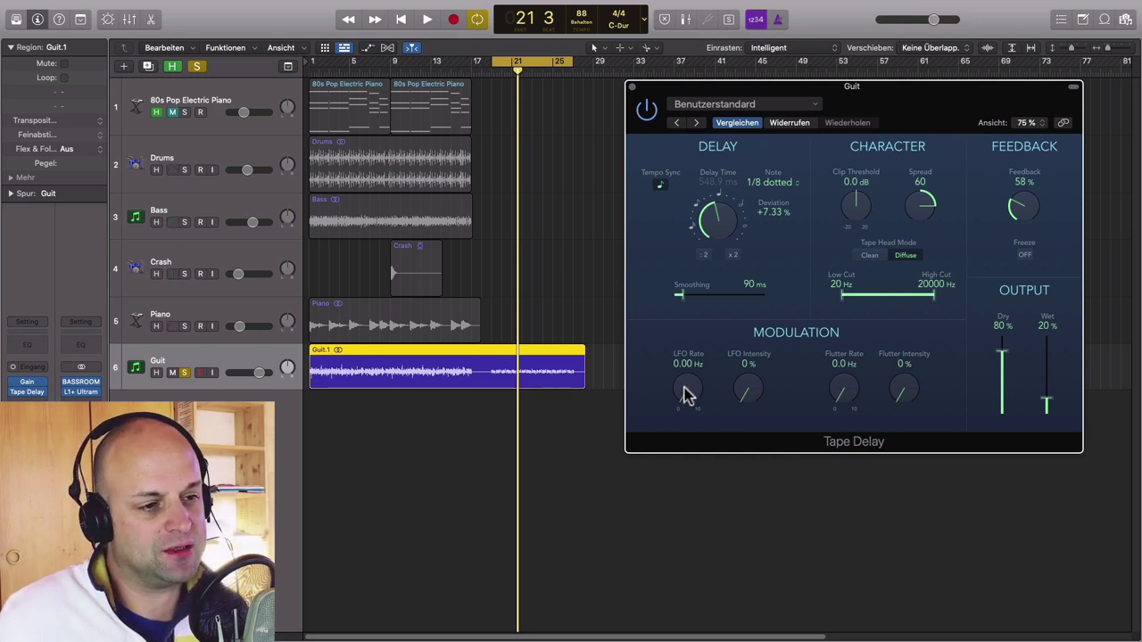
key("space")
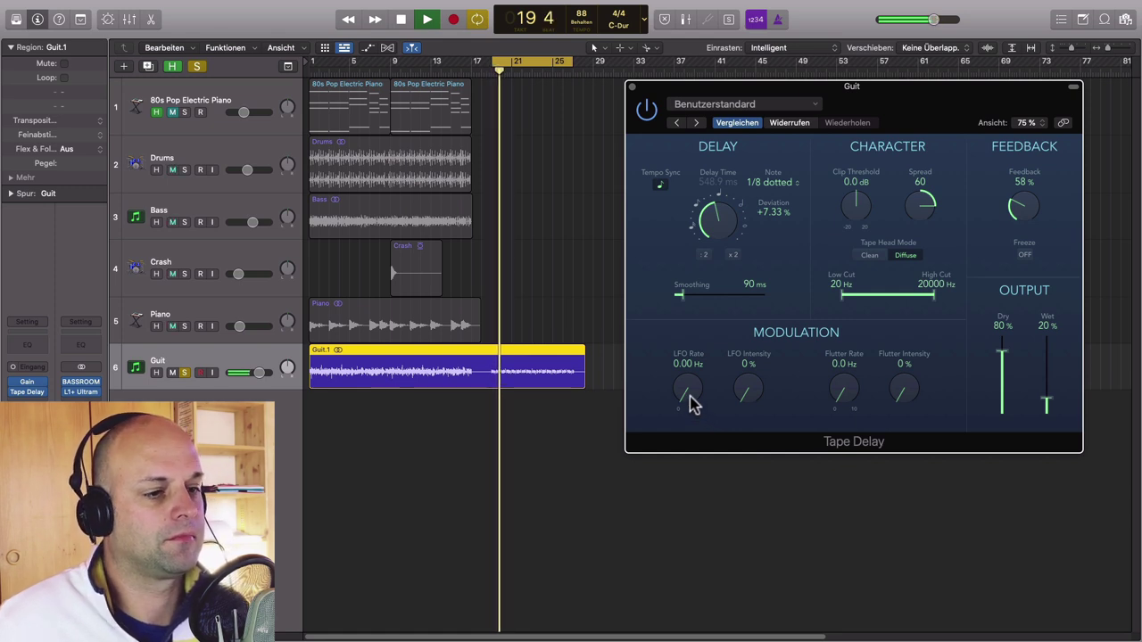
left_click_drag(685, 388, 678, 294)
left_click_drag(747, 402, 688, 287)
left_click_drag(747, 393, 765, 408)
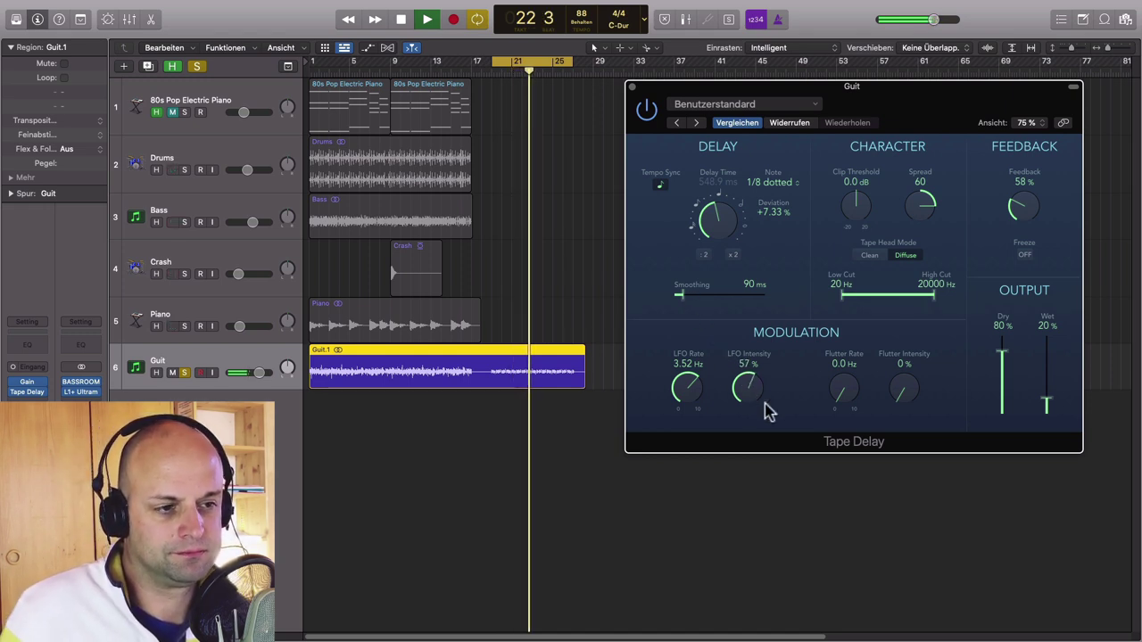
key("space")
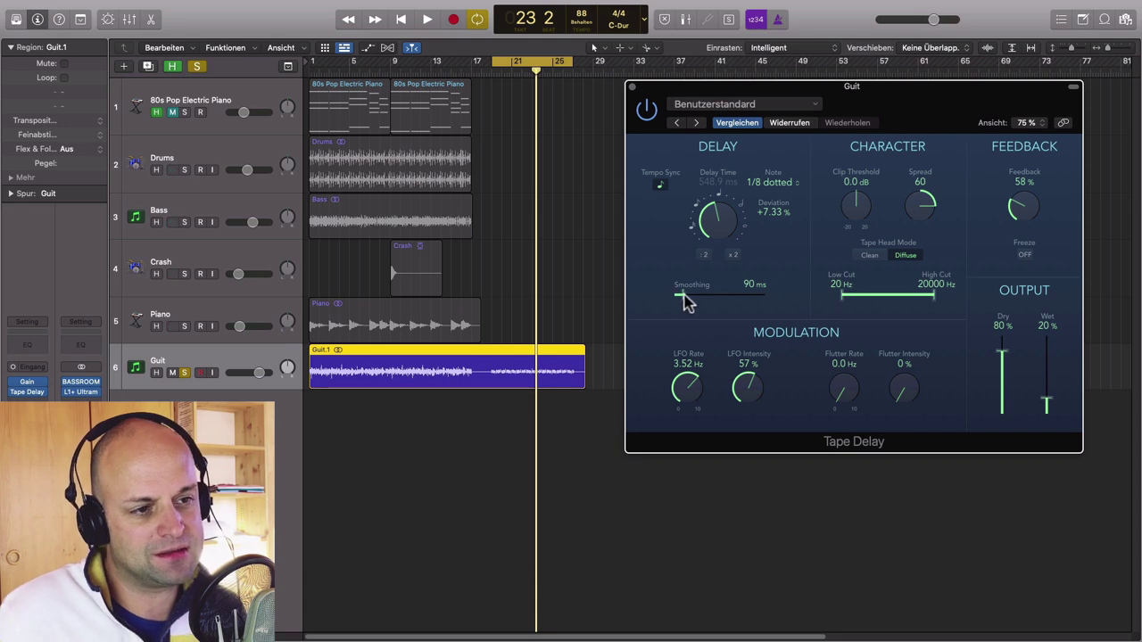
Raise the delay's Smoothing to 700 ms while listening to the guitar, and stop playback
key("space")
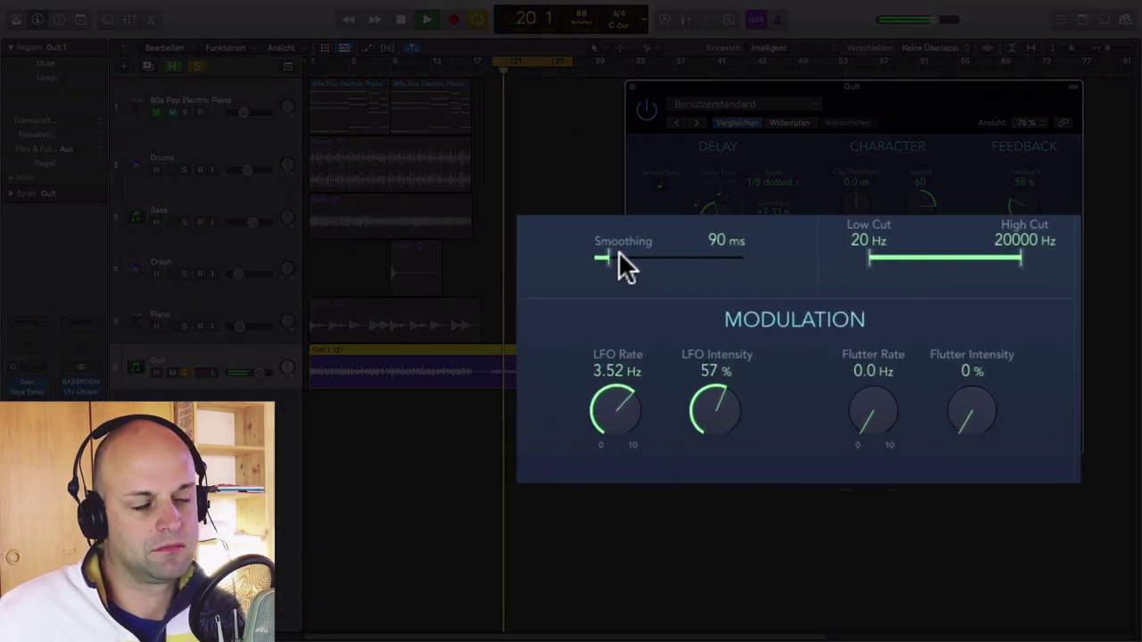
left_click_drag(608, 259, 699, 260)
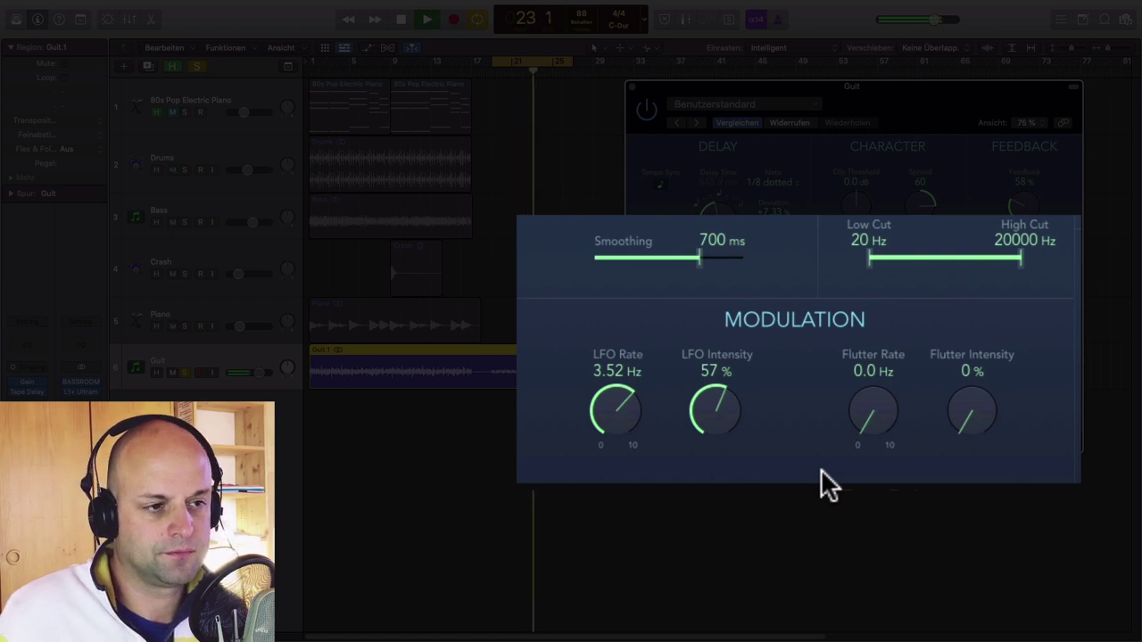
key("space")
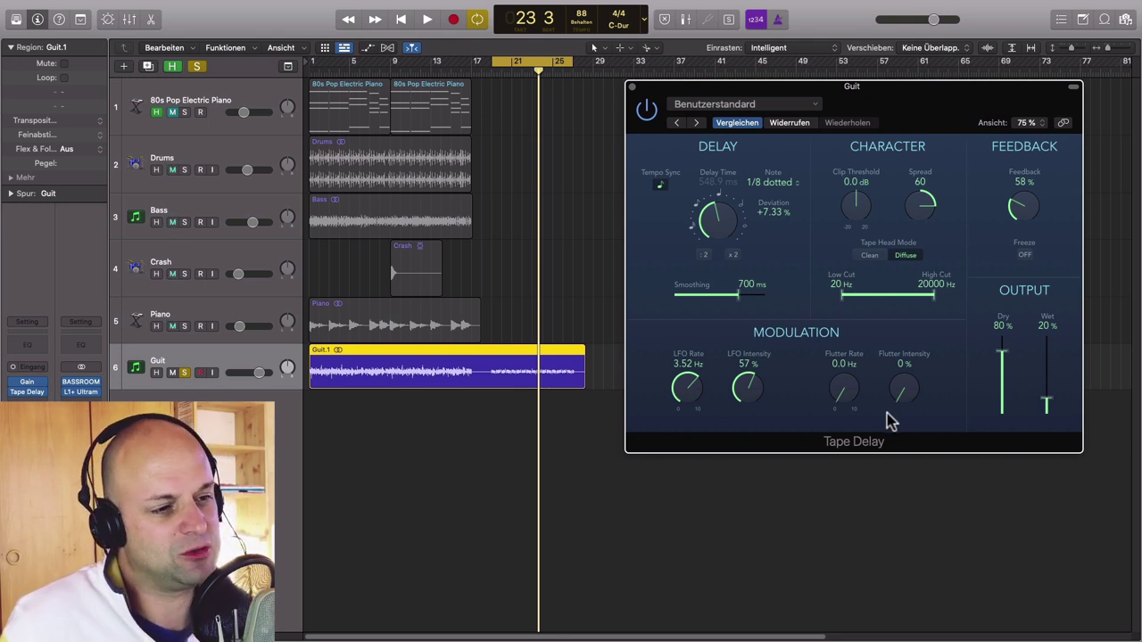
Set the Flutter Rate to 6.5 Hz and Flutter Intensity to 69 % while listening to the guitar
key("space")
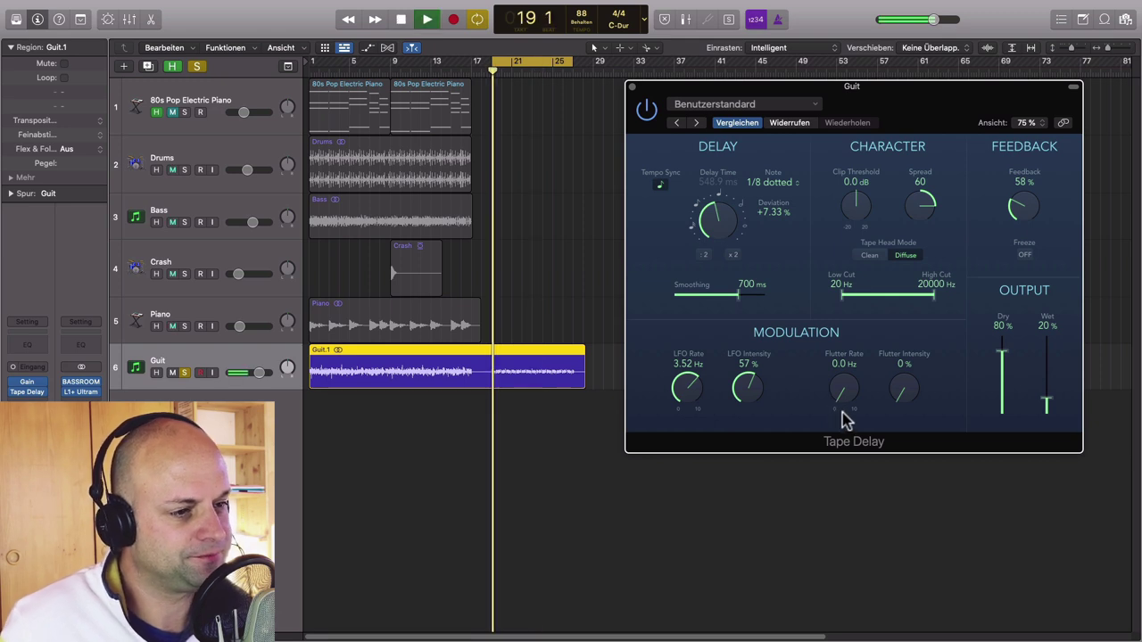
left_click_drag(841, 400, 854, 321)
left_click_drag(910, 408, 849, 298)
left_click_drag(902, 386, 759, 395)
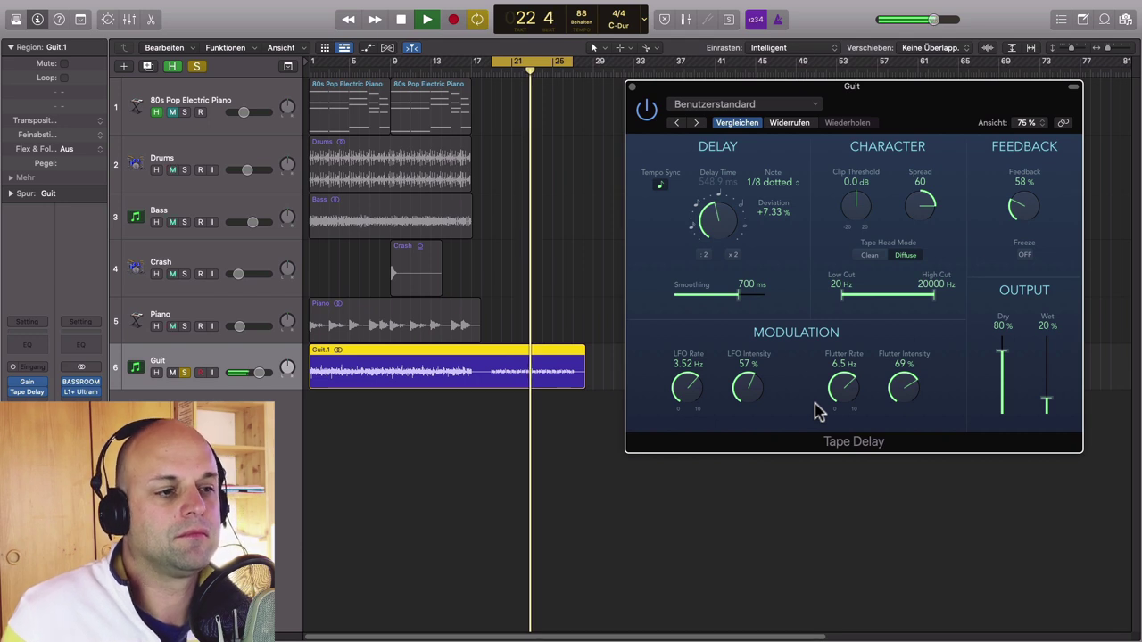
key("space")
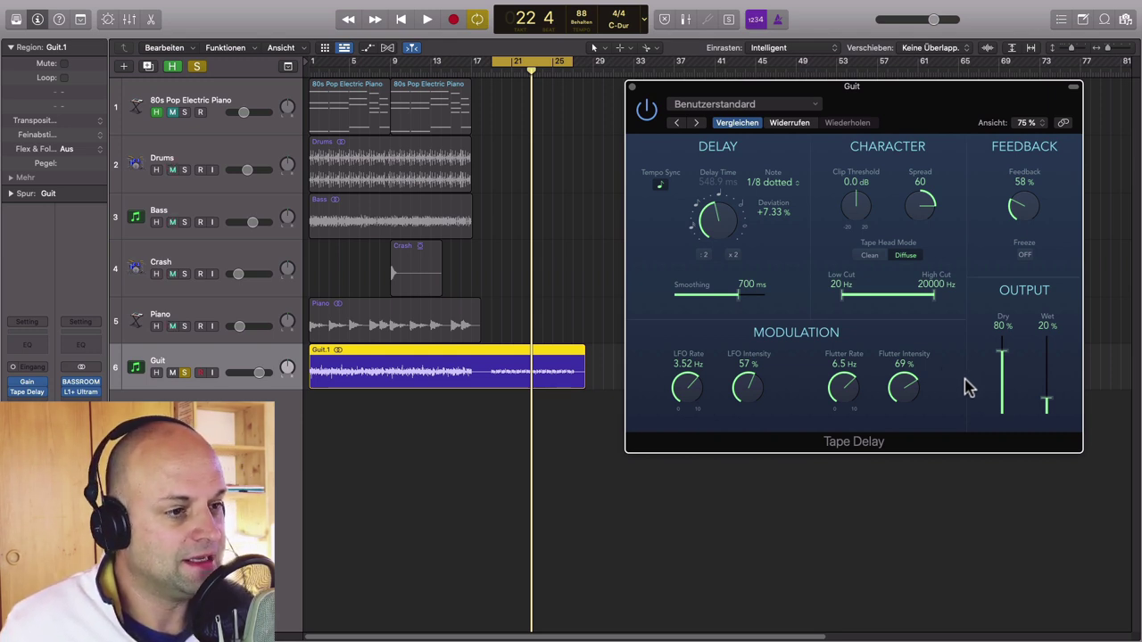
Set the delay's Low Cut to 870 Hz and High Cut to 12600 Hz, with the output at 0 % Dry and 100 % Wet
mouse_move(843, 295)
left_mouse_down()
mouse_move(897, 296)
mouse_move(861, 301)
left_mouse_up()
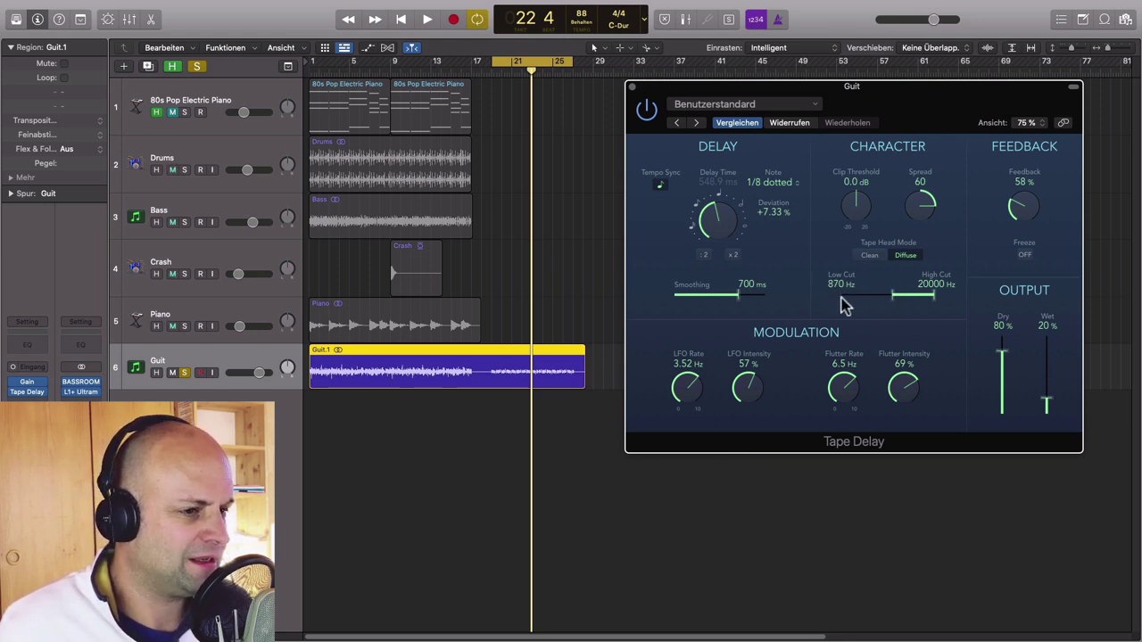
left_click_drag(933, 303, 928, 304)
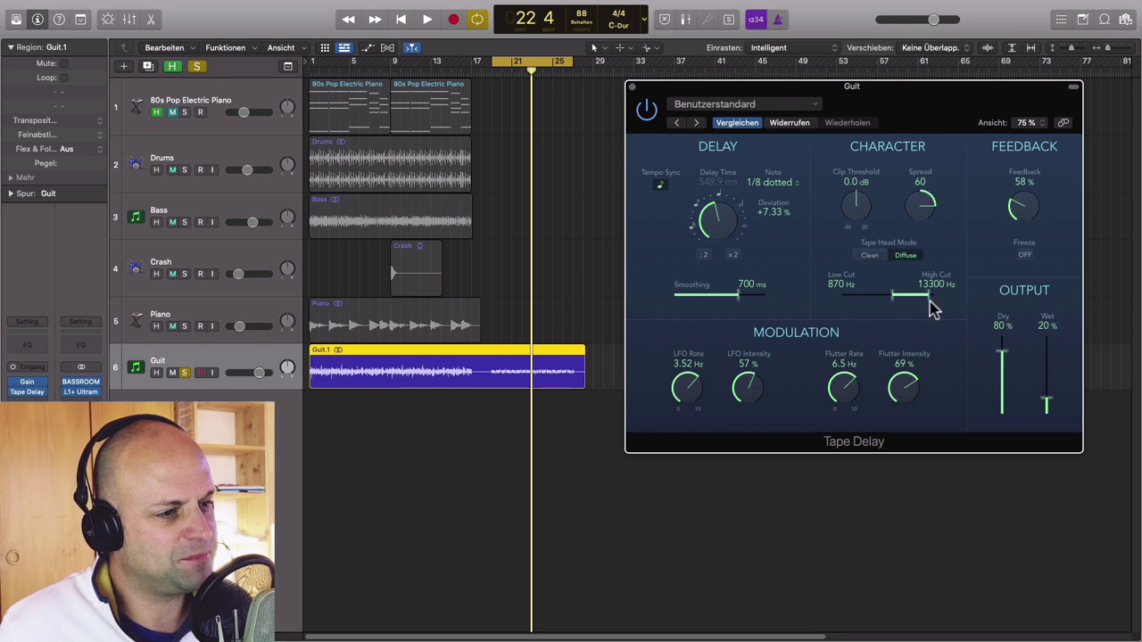
left_click_drag(1002, 353, 998, 429)
left_click_drag(1050, 404, 1050, 335)
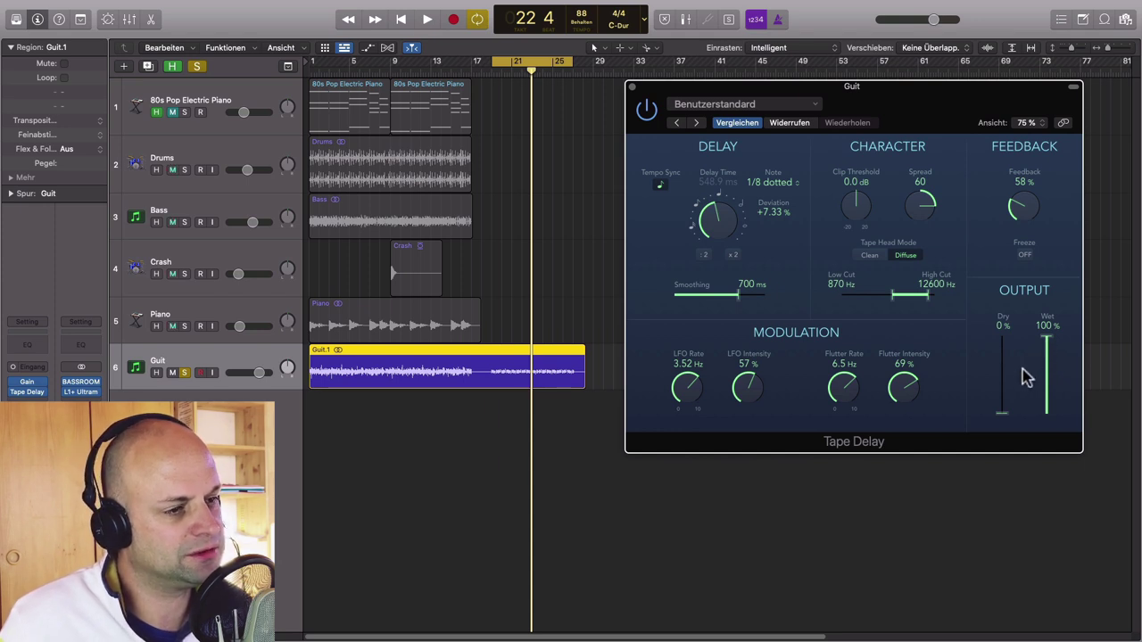
During playback, audition the Low Cut opened down to 20 Hz and raised to 1200 Hz
key("space")
left_click_drag(895, 304, 795, 316)
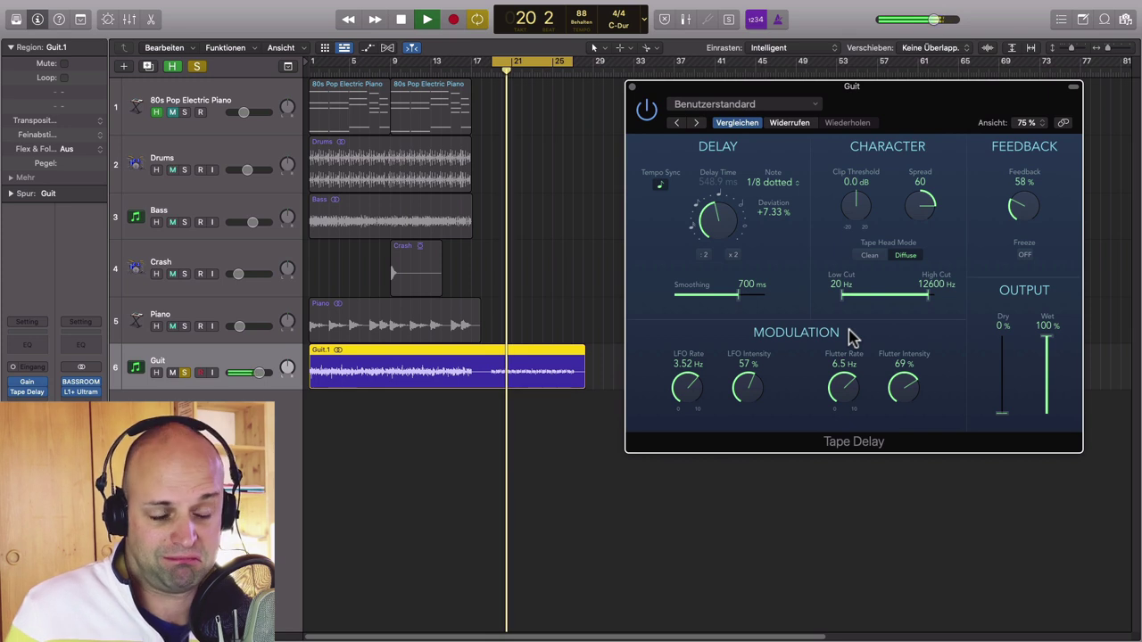
left_click_drag(842, 295, 899, 303)
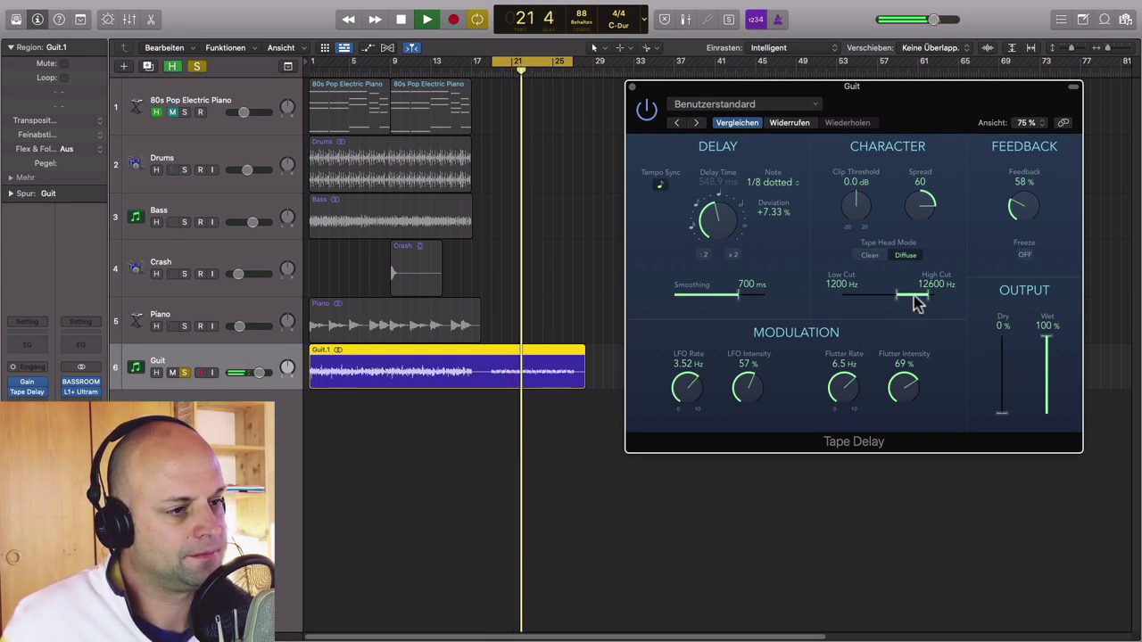
Set the output to 91 % Dry and 43 % Wet, and the filters to 980 Hz Low Cut and 10000 Hz High Cut
left_click_drag(1003, 412, 1003, 349)
left_click_drag(1057, 400, 1044, 380)
left_click_drag(910, 300, 905, 297)
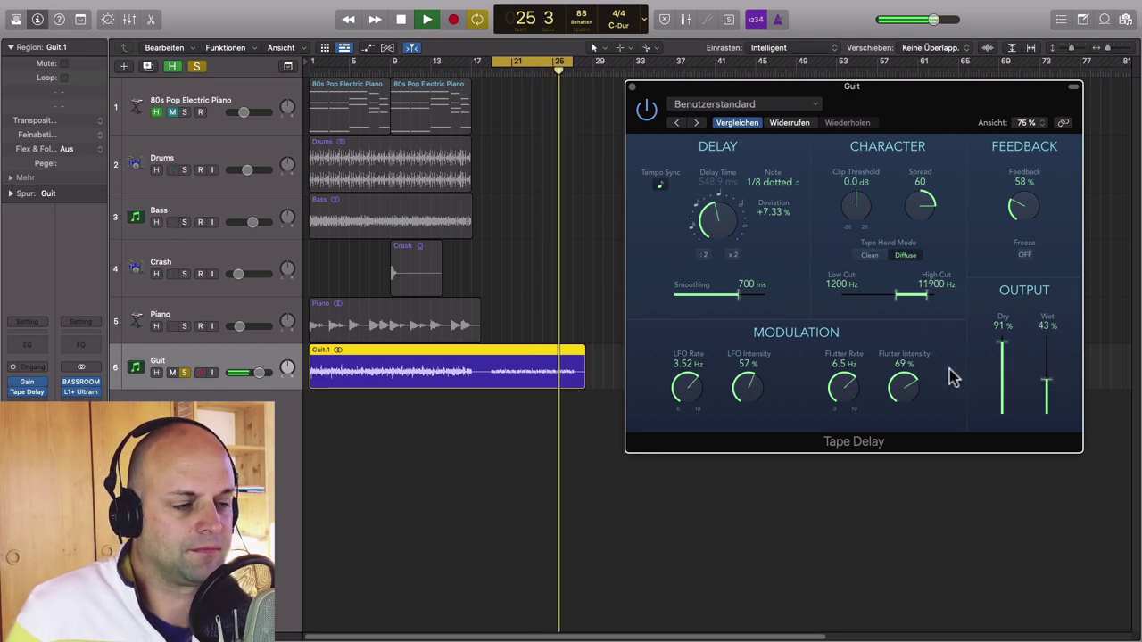
key("space")
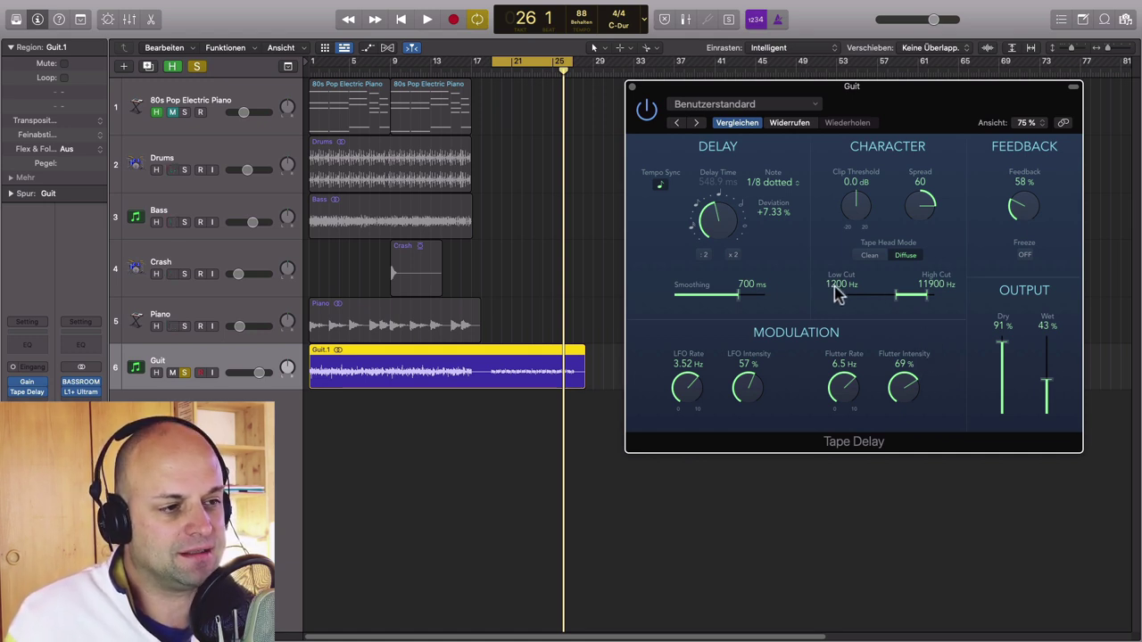
left_click_drag(915, 299, 913, 299)
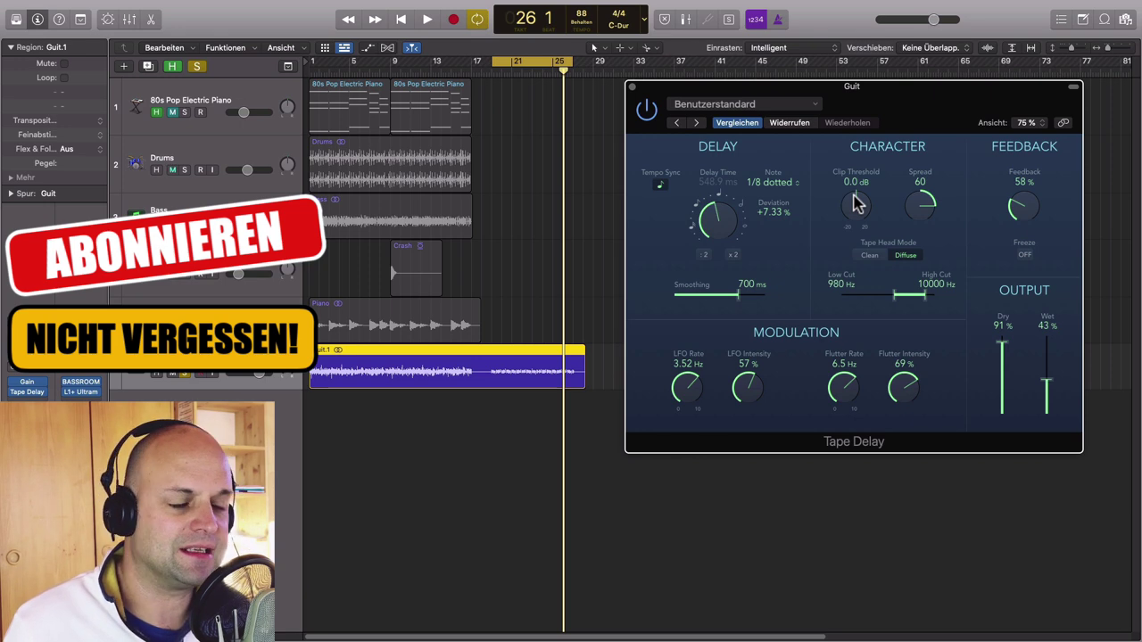
Lower the Clip Threshold to -16.8 dB and raise Feedback to 78 % while listening to the guitar, and stop playback
left_click_drag(854, 203, 844, 263)
key("space")
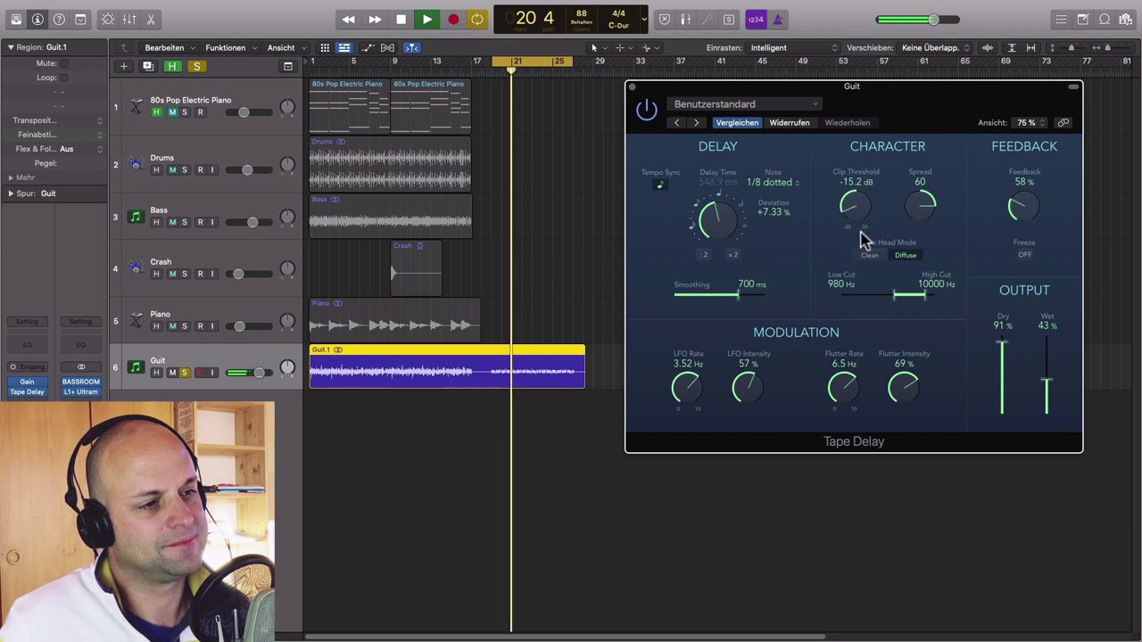
left_click_drag(856, 207, 852, 213)
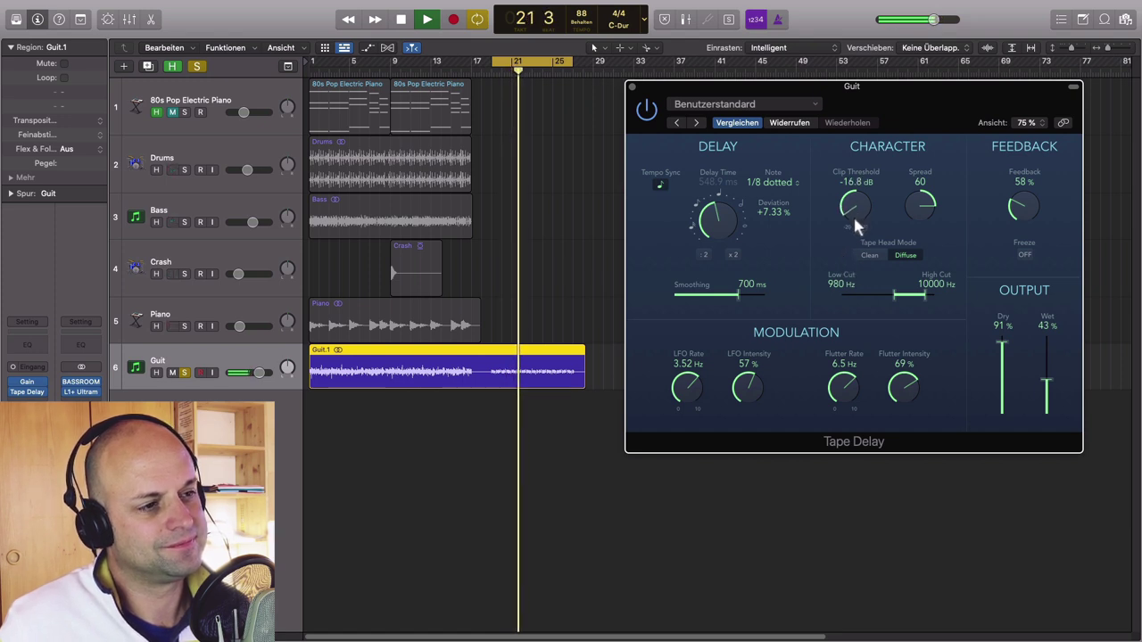
key("space")
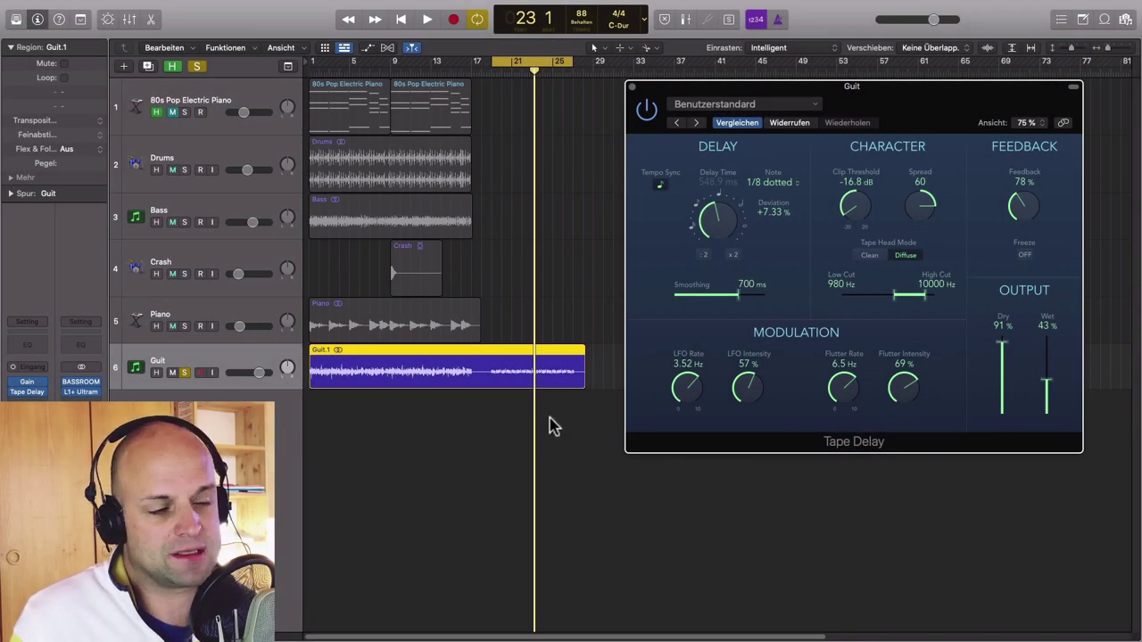
Set the cycle range to start at bar 1 and end around bar 17, and play the soloed guitar
left_click_drag(513, 63, 477, 60)
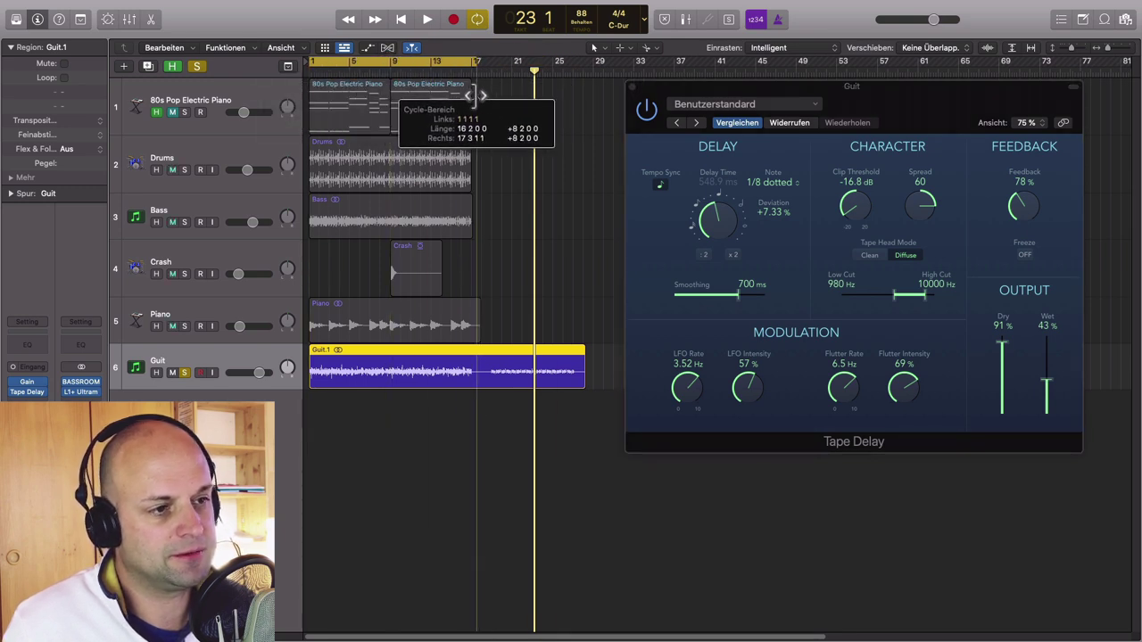
key("space")
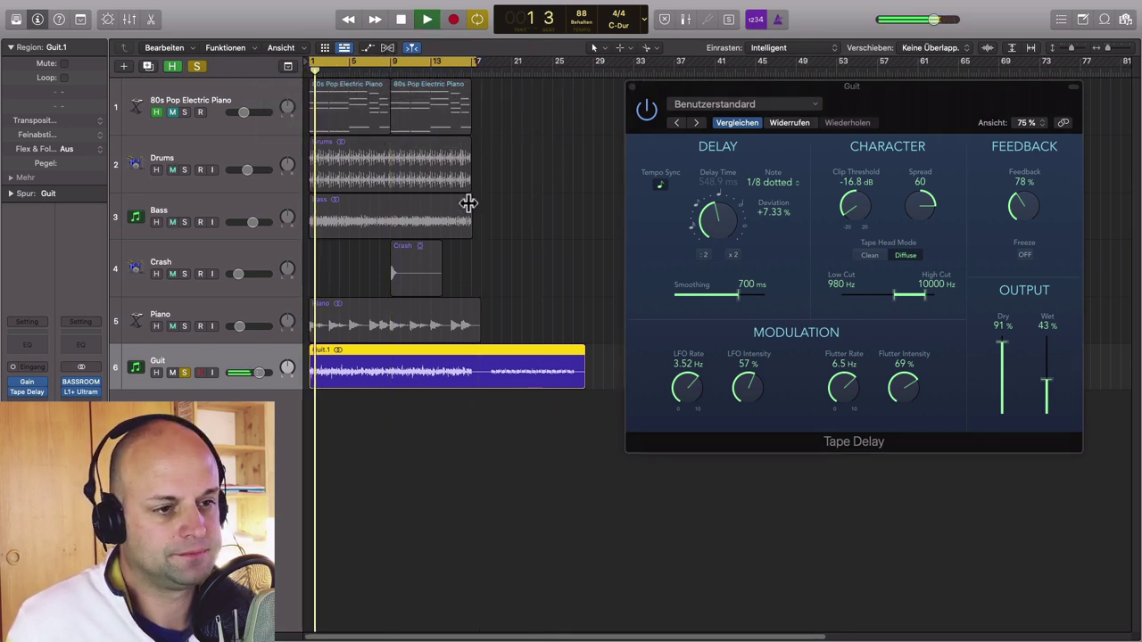
During playback, set LFO Rate to 0.96 Hz, LFO Intensity to 51 %, Flutter to 5.4 Hz and 67 %, Feedback to 40 % and Wet to 38 %
left_click_drag(685, 385, 747, 394)
left_click_drag(1021, 207, 1006, 228)
left_click_drag(1048, 381, 1046, 386)
left_click_drag(908, 383, 919, 389)
left_click_drag(841, 387, 884, 390)
left_click_drag(744, 369, 685, 398)
left_click_drag(843, 390, 899, 383)
Compare the Clean and Diffuse tape head modes during playback and leave the mode at Clean
left_click(873, 256)
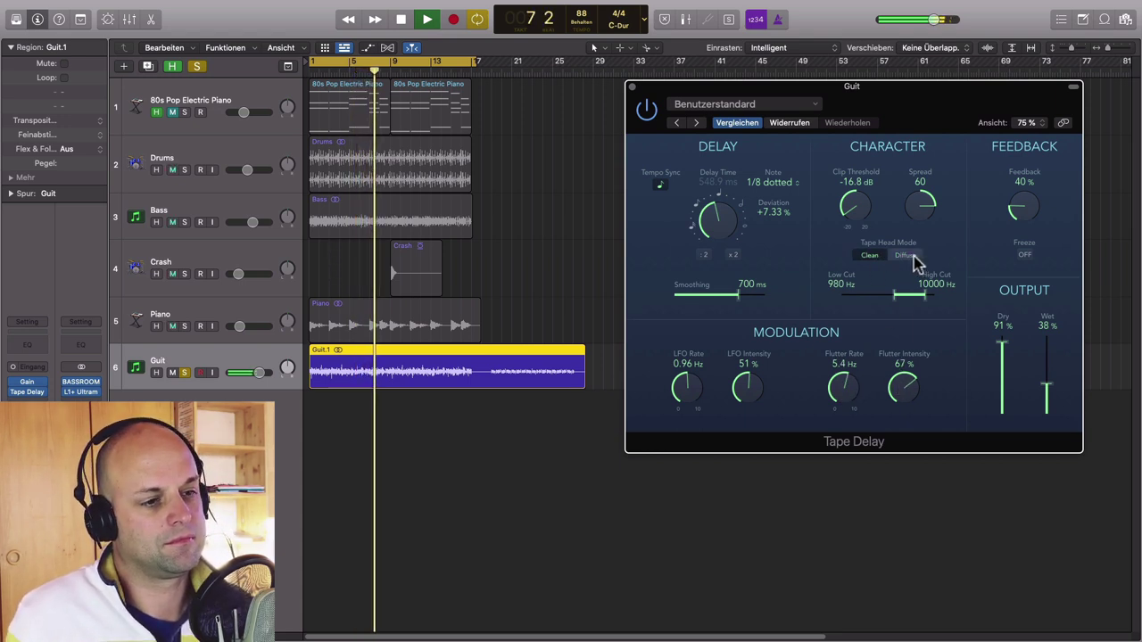
left_click(910, 256)
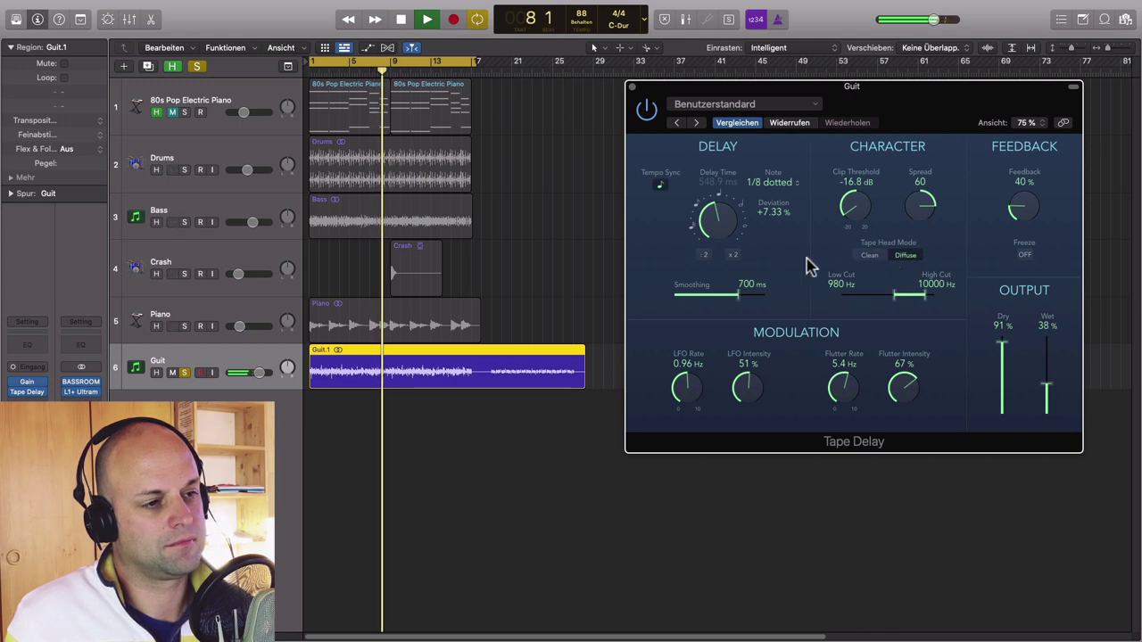
left_click(867, 256)
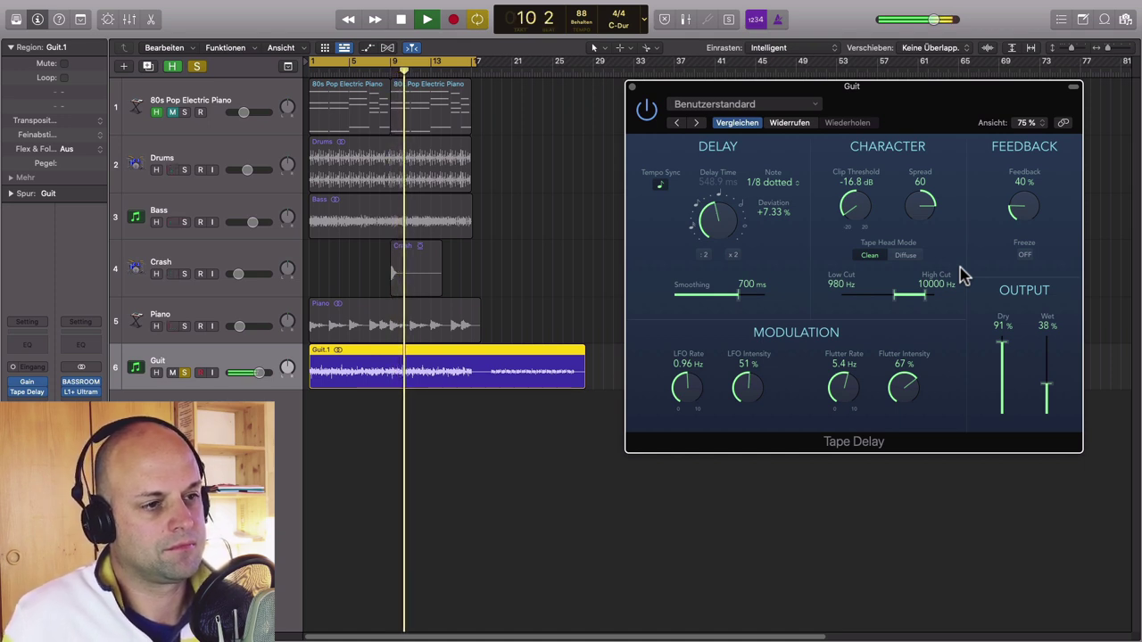
Unsolo the guitar, trim Feedback to 35 %, Wet to 31 % and Flutter to 4.7 Hz and 43 %, and stop playback
key("s")
key("space")
Compare the soloed guitar with the Tape Delay bypassed and enabled, and hear the delayed guitar in the full mix
left_click(648, 111)
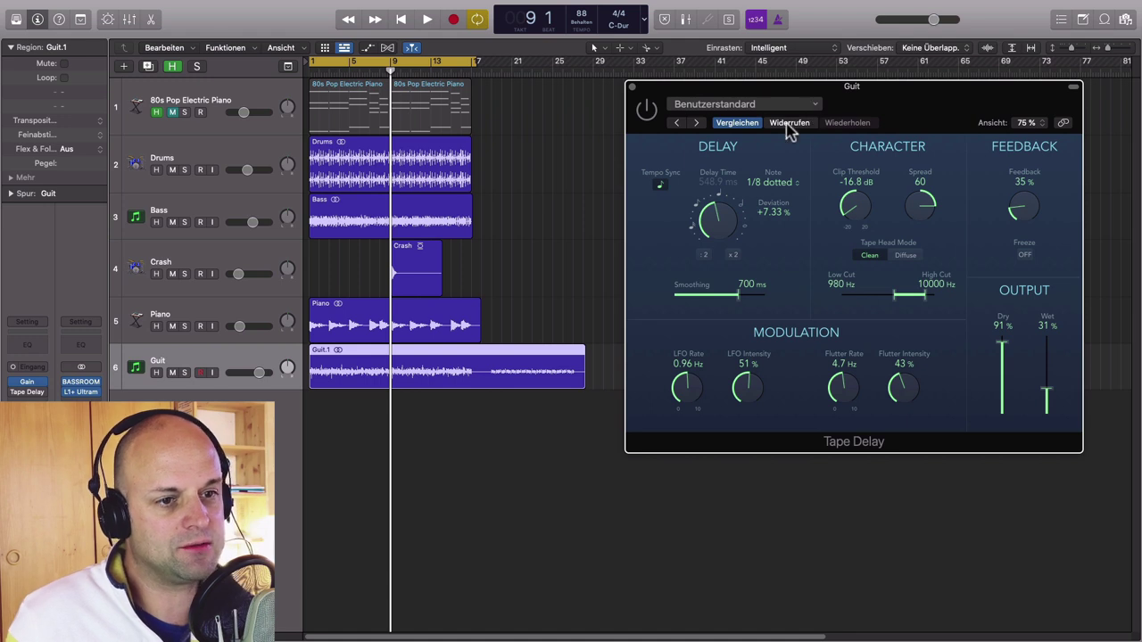
left_click(184, 373)
key("space")
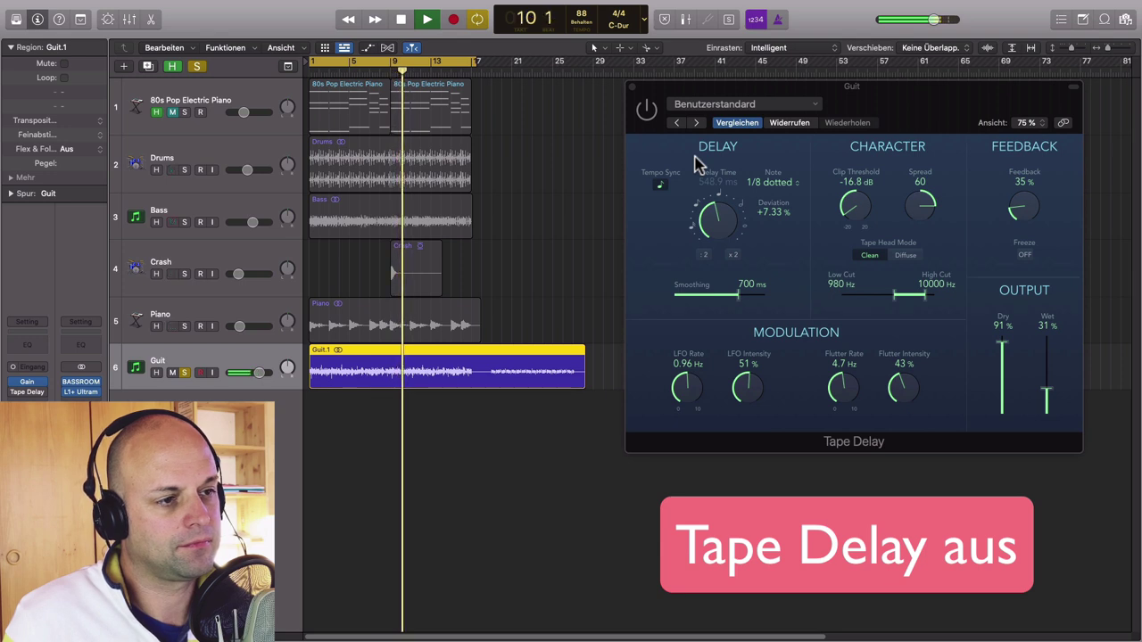
left_click(647, 110)
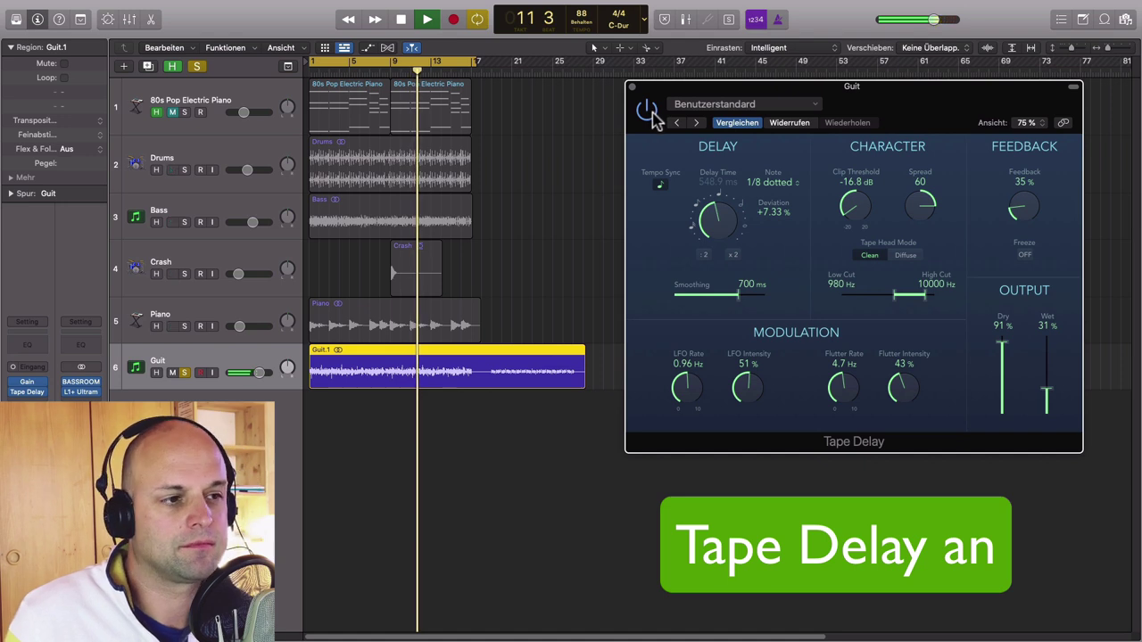
left_click(183, 373)
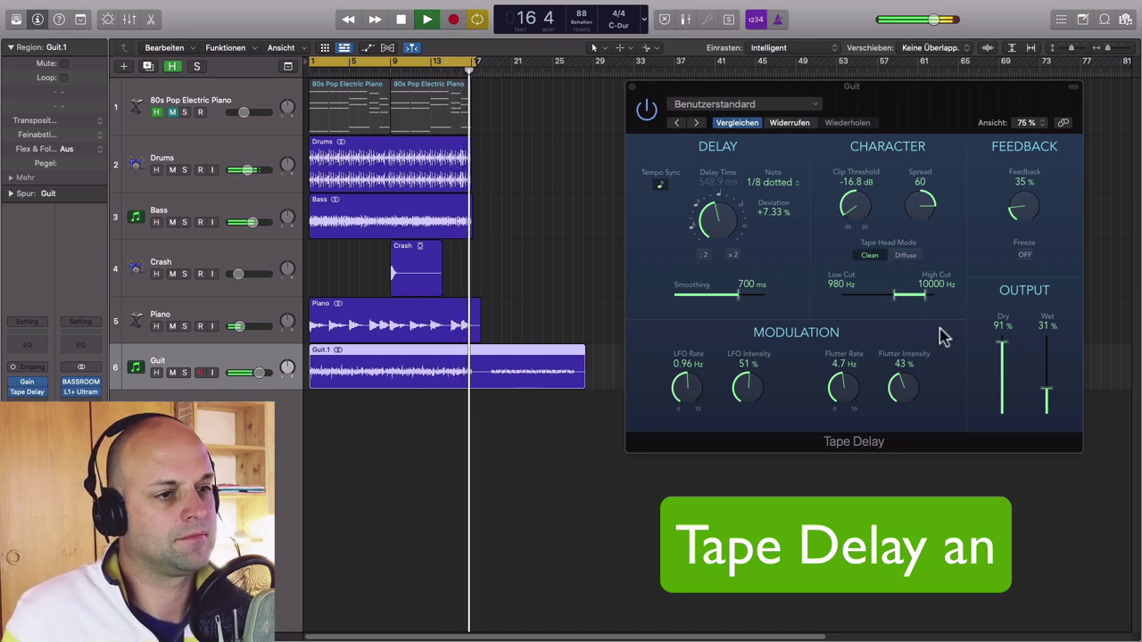
key("space")
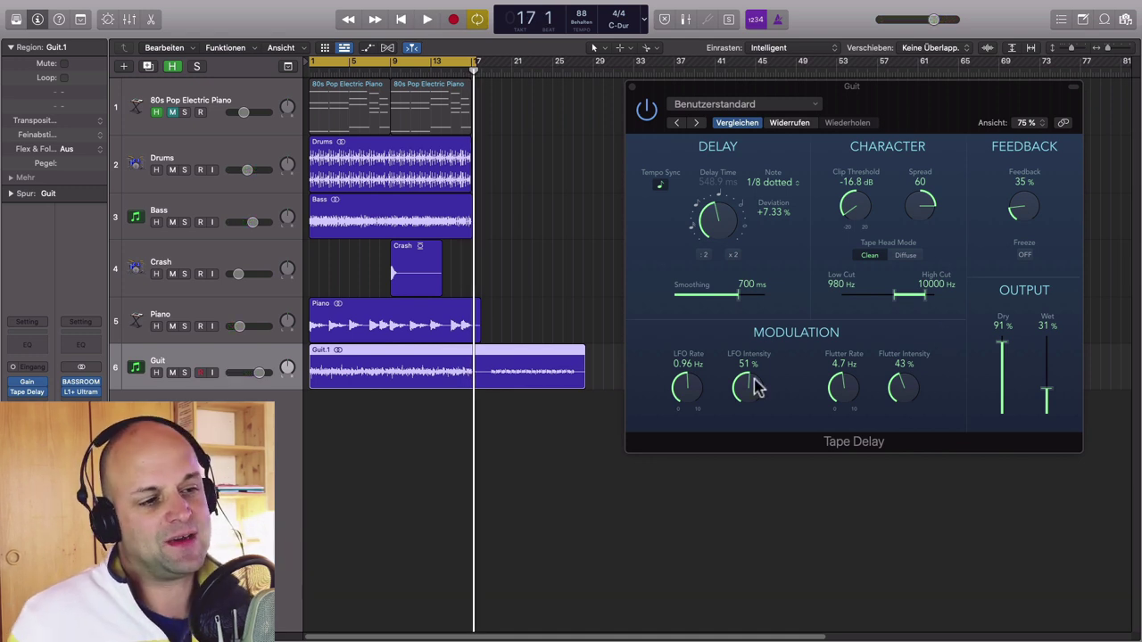